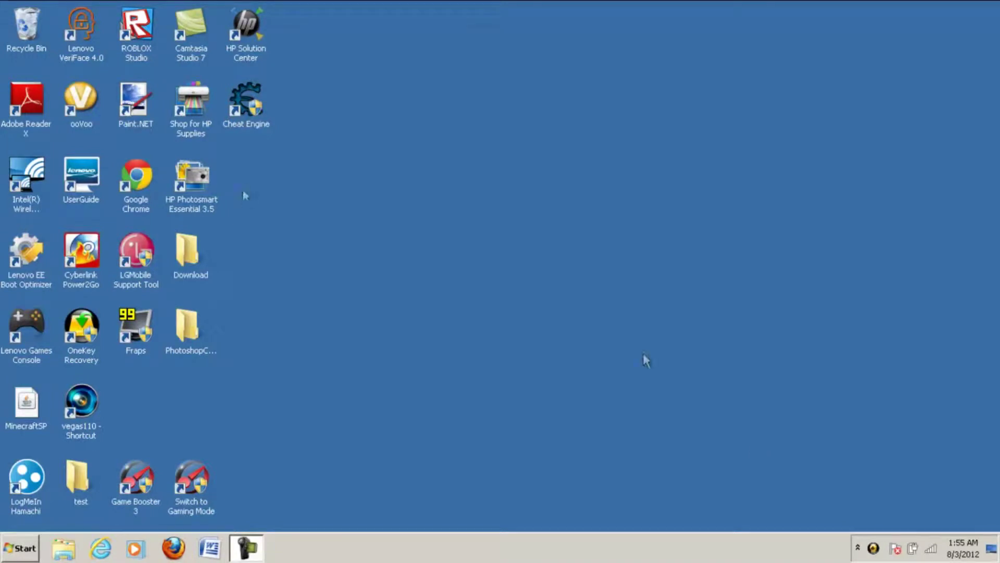
Empty the Recycle Bin from its context menu, confirming permanent deletion of all 8 items
right_click(26, 26)
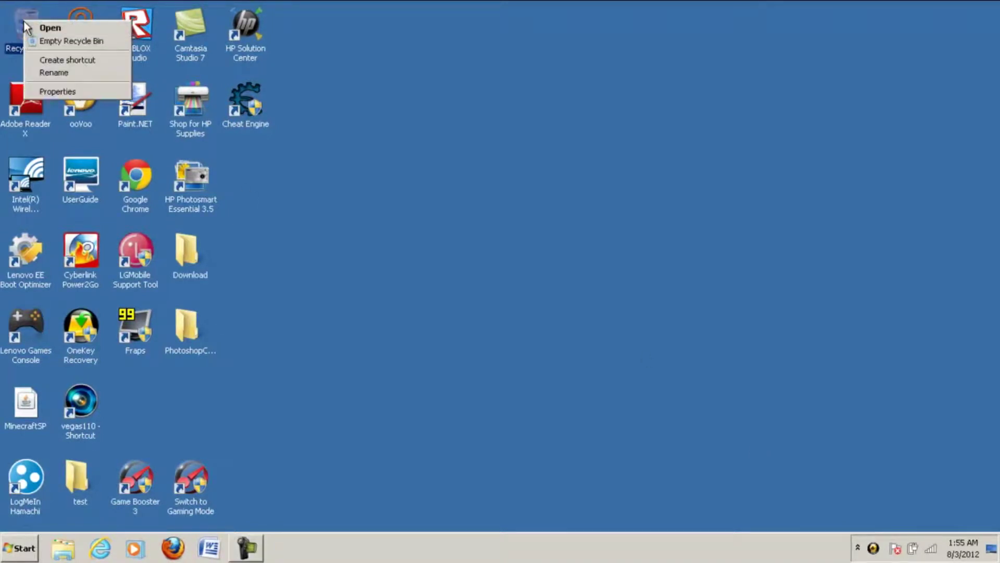
click(53, 45)
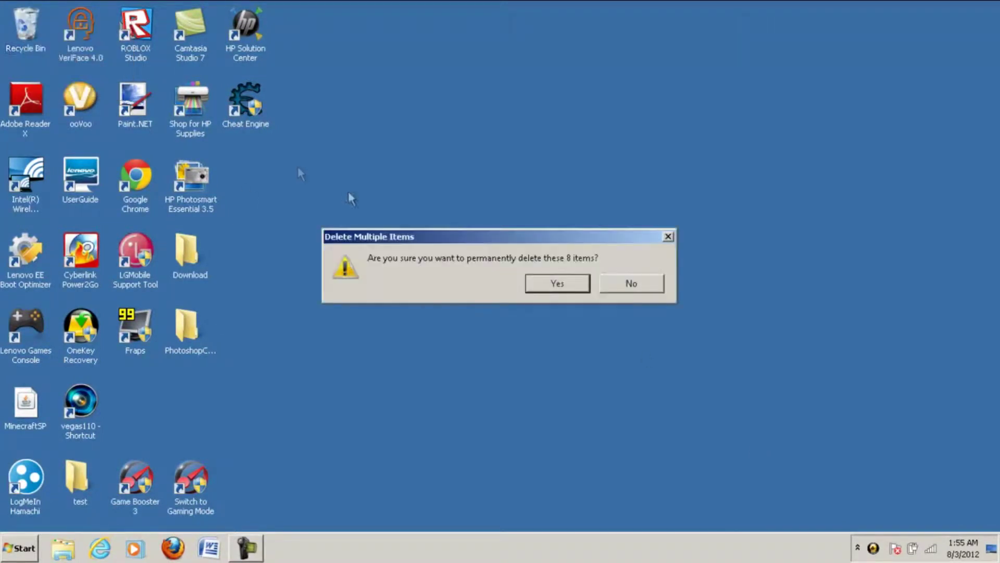
click(584, 284)
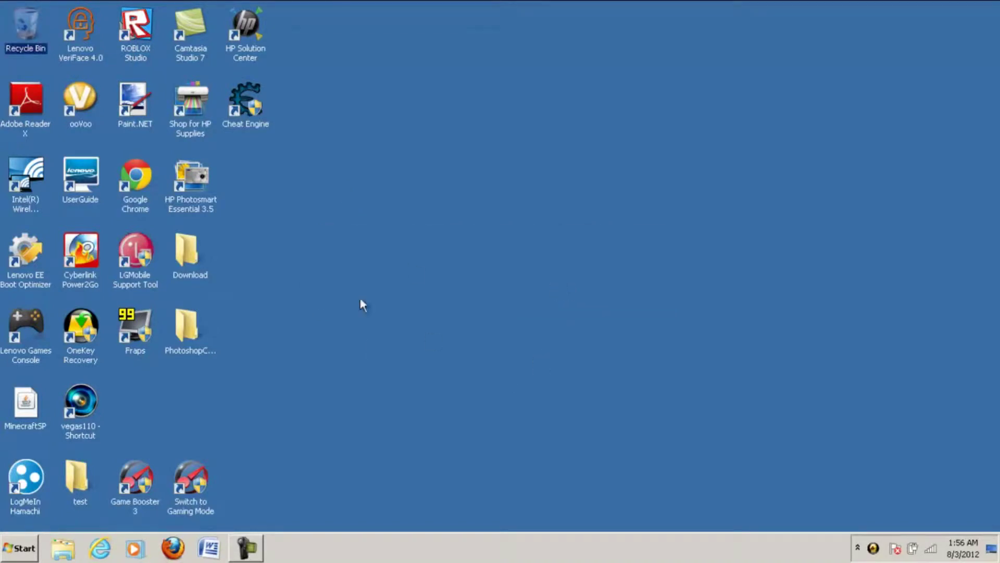
click(364, 254)
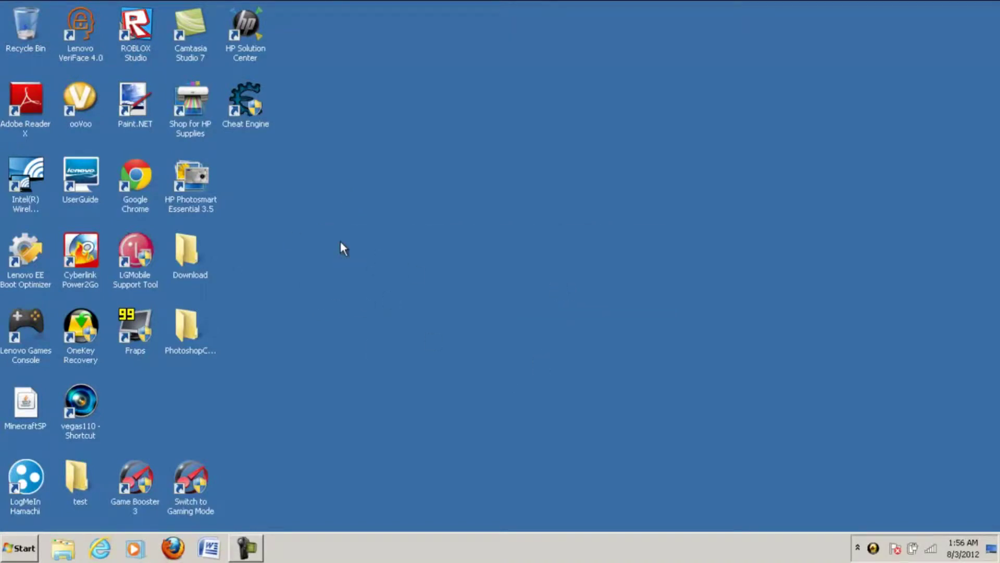
Open the test folder, select the MineCraft Fix item, and launch Internet Explorer
double_click(77, 477)
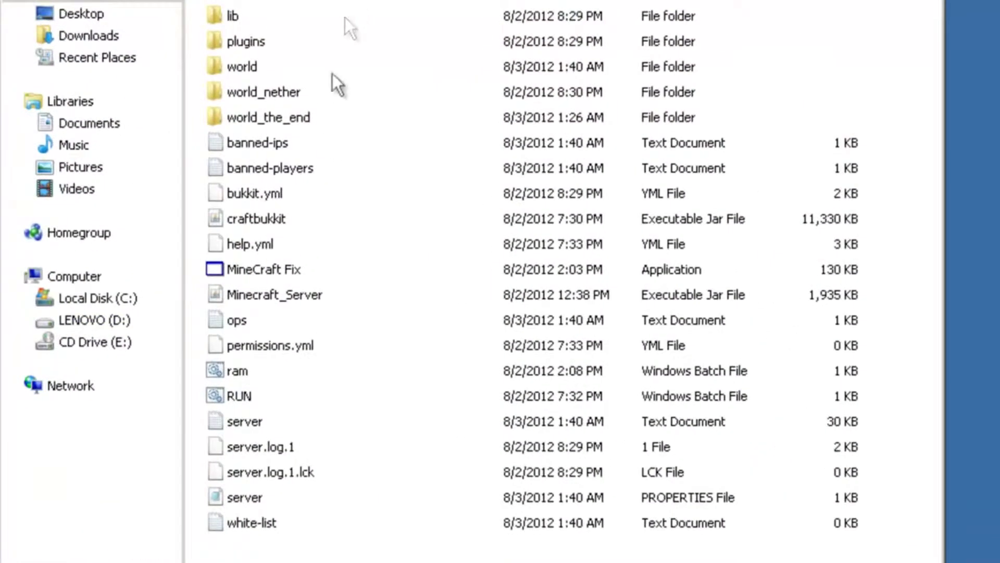
drag(327, 559, 209, 2)
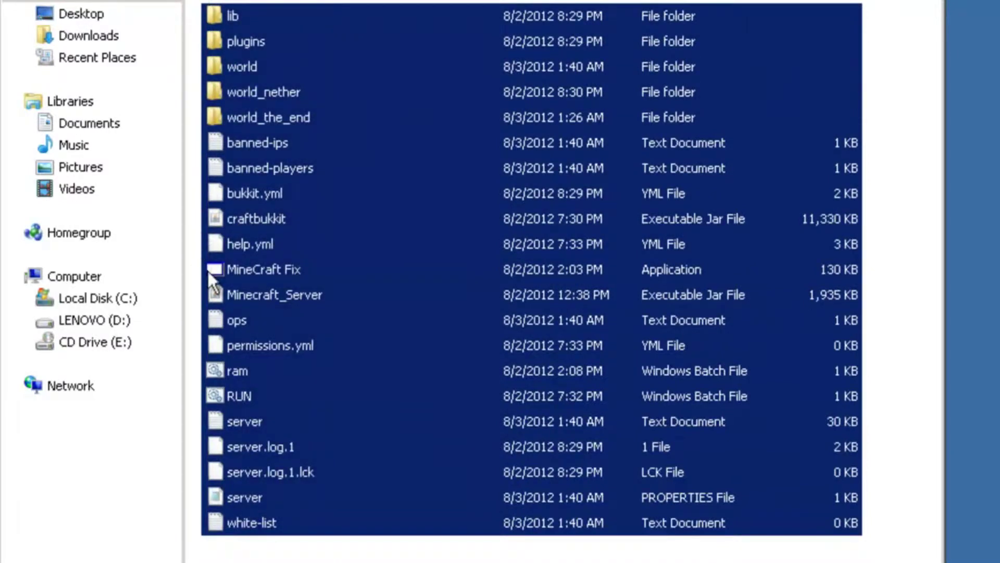
click(246, 268)
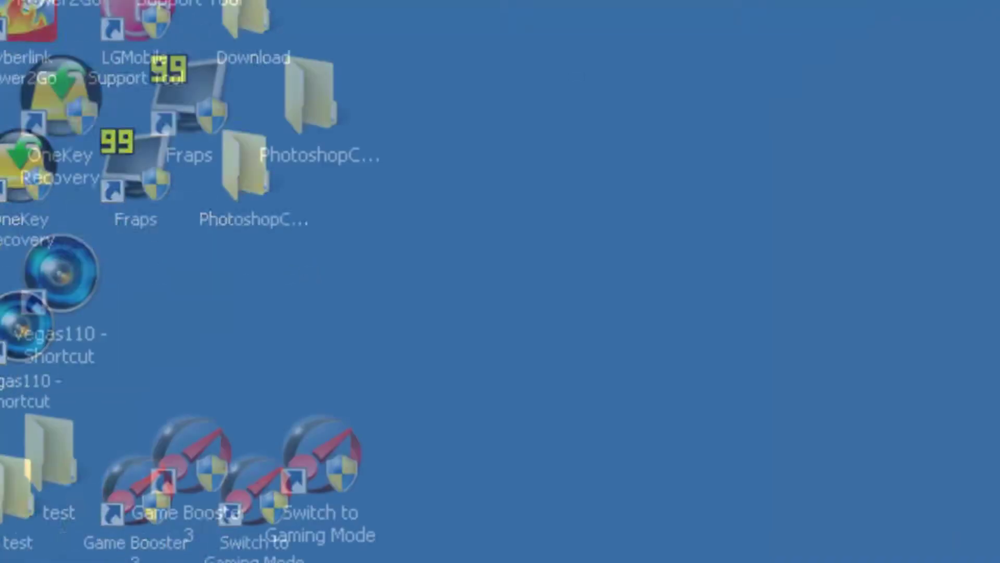
click(396, 518)
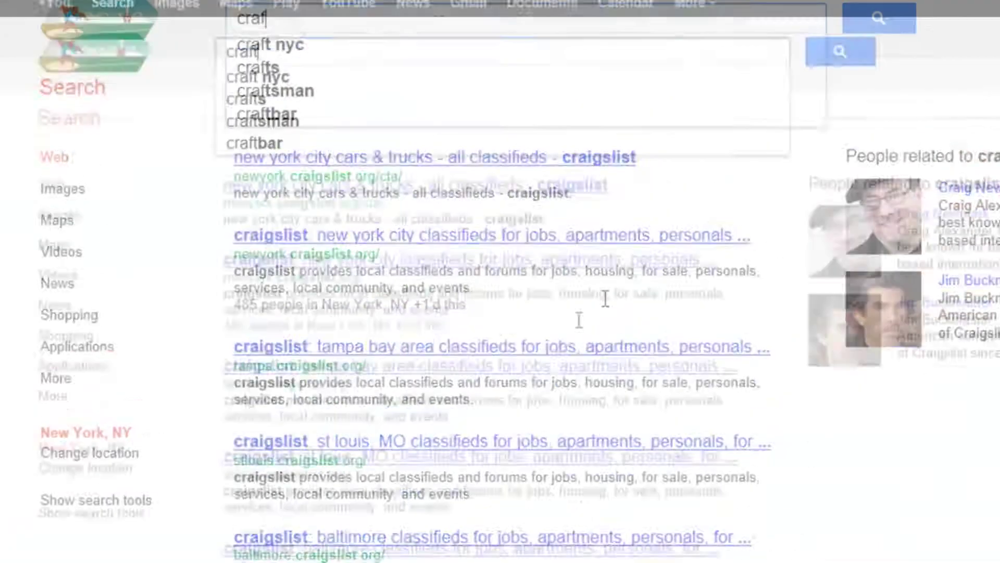
Search Google for craftbukkit and open the Bukkit Forums result
text(tbukkit)
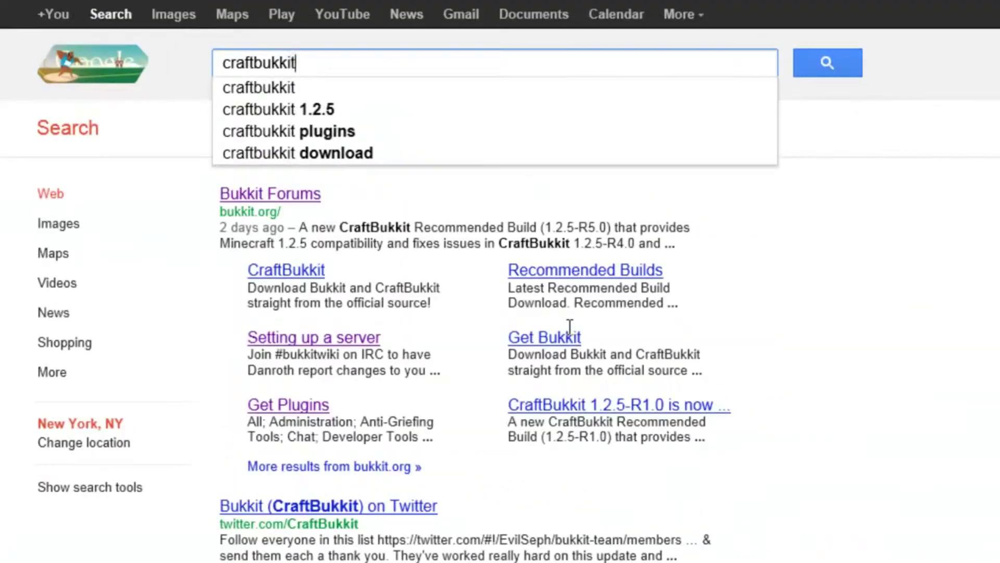
click(570, 327)
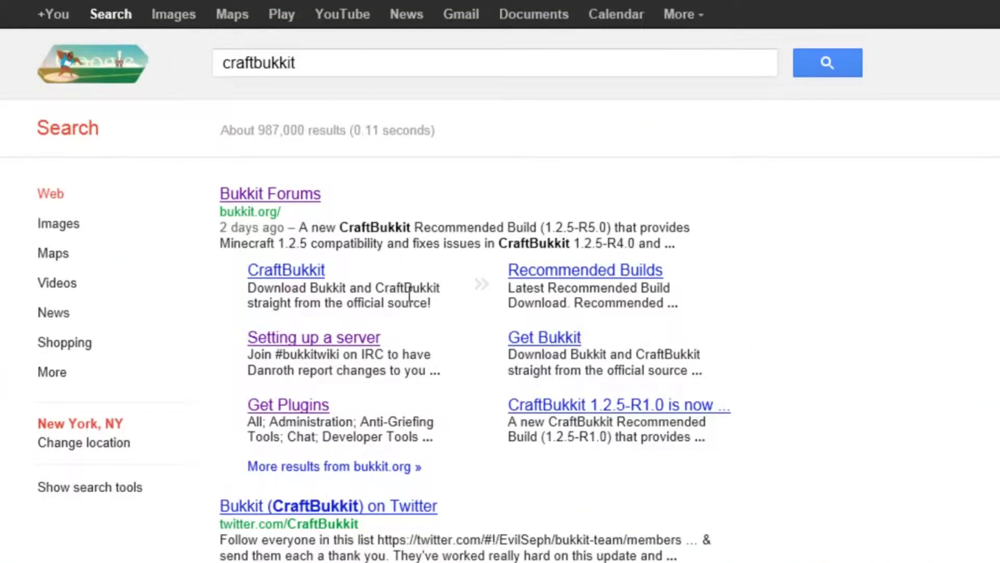
click(241, 194)
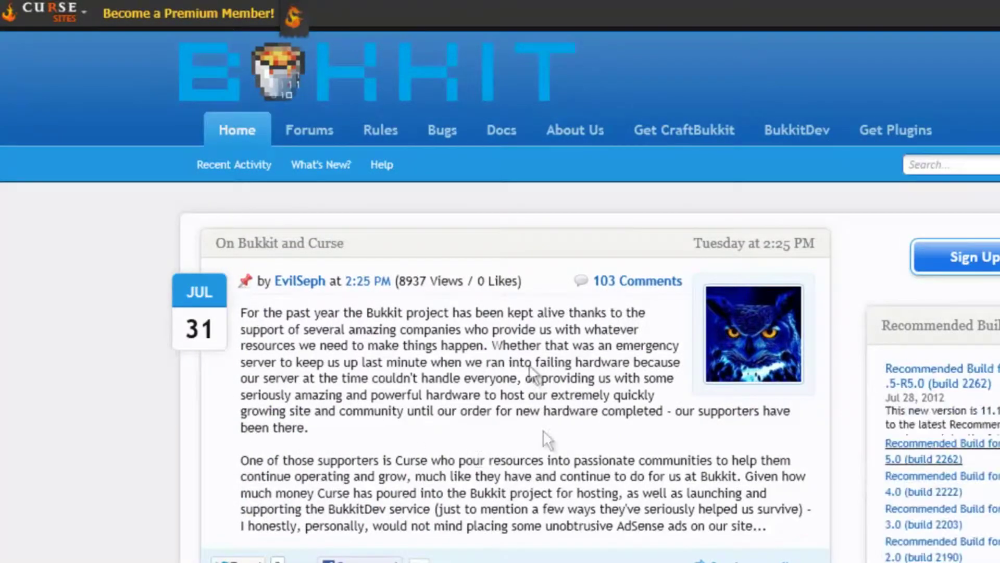
Dismiss Internet Explorer's make-default-browser prompt
mouse_move(927, 521)
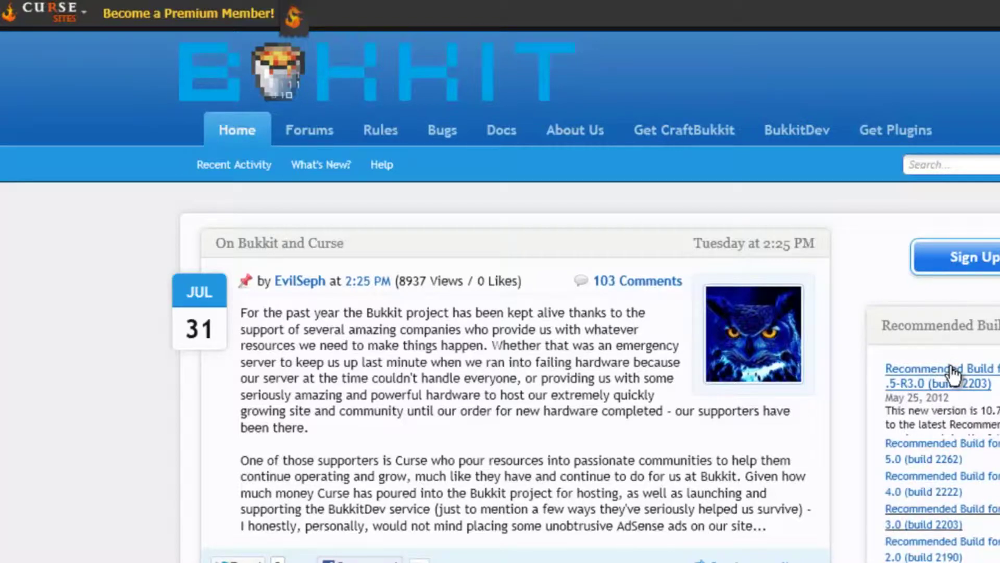
mouse_move(967, 453)
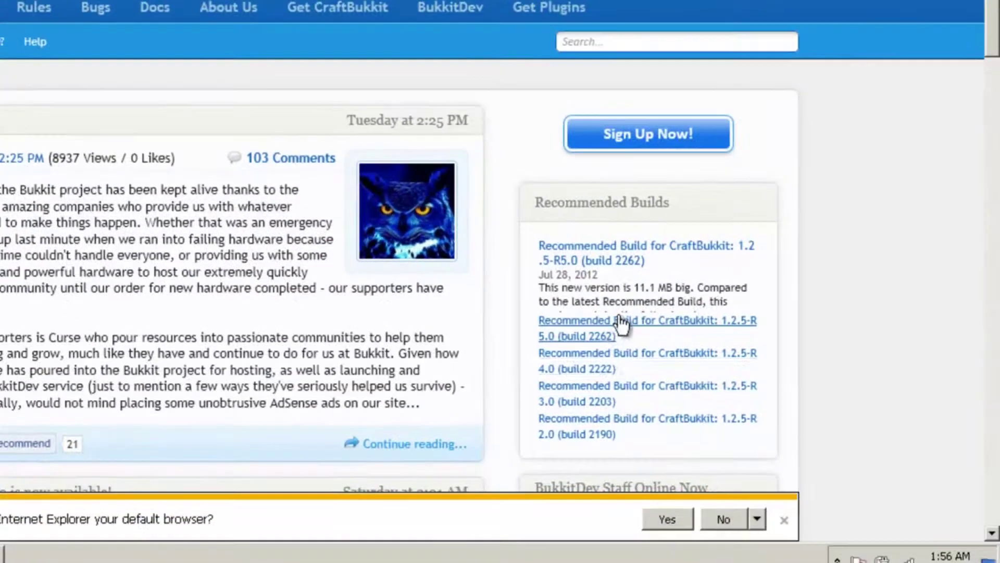
mouse_move(974, 480)
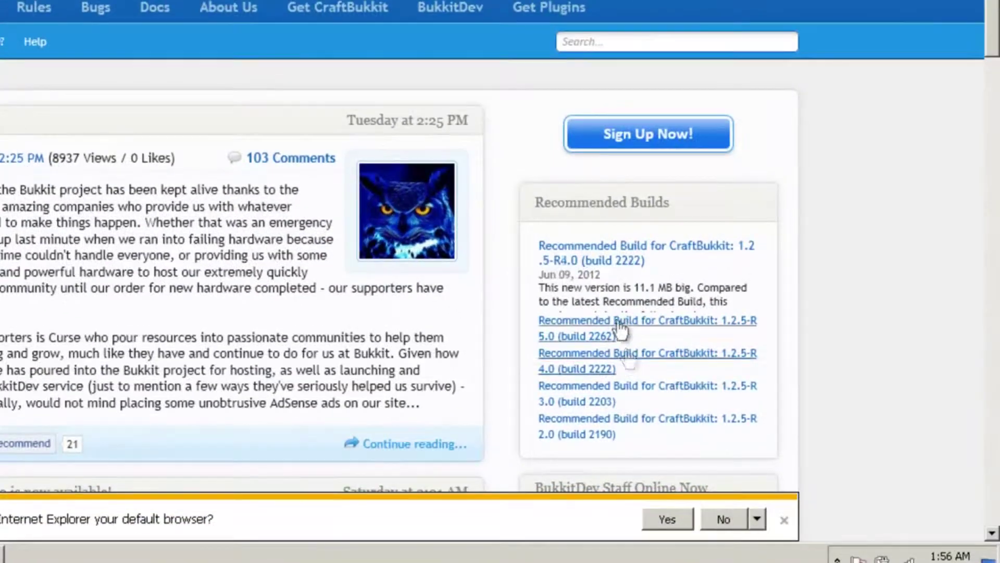
click(783, 520)
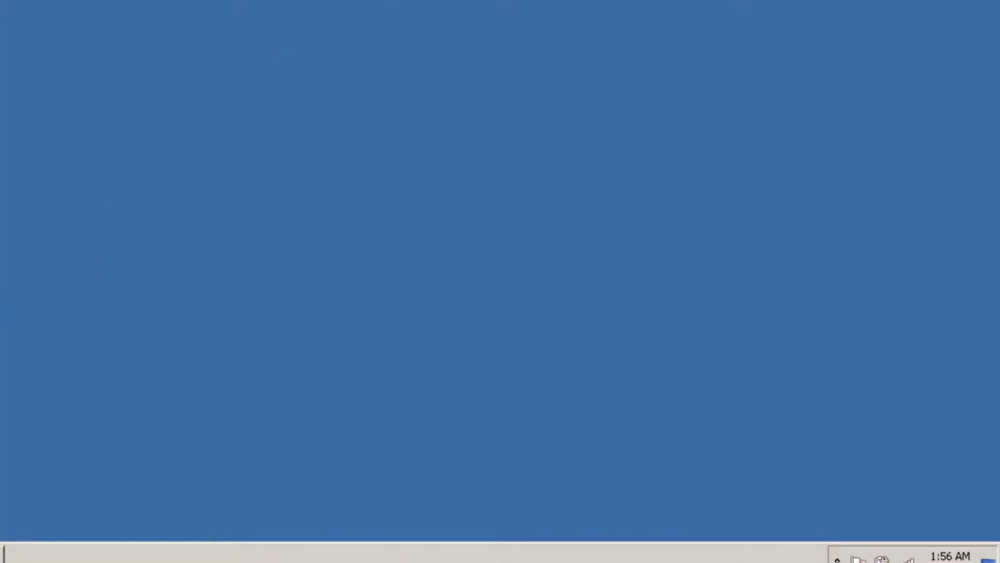
Create a new folder on the desktop and name it 'to'
right_click(0, 119)
mouse_move(0, 273)
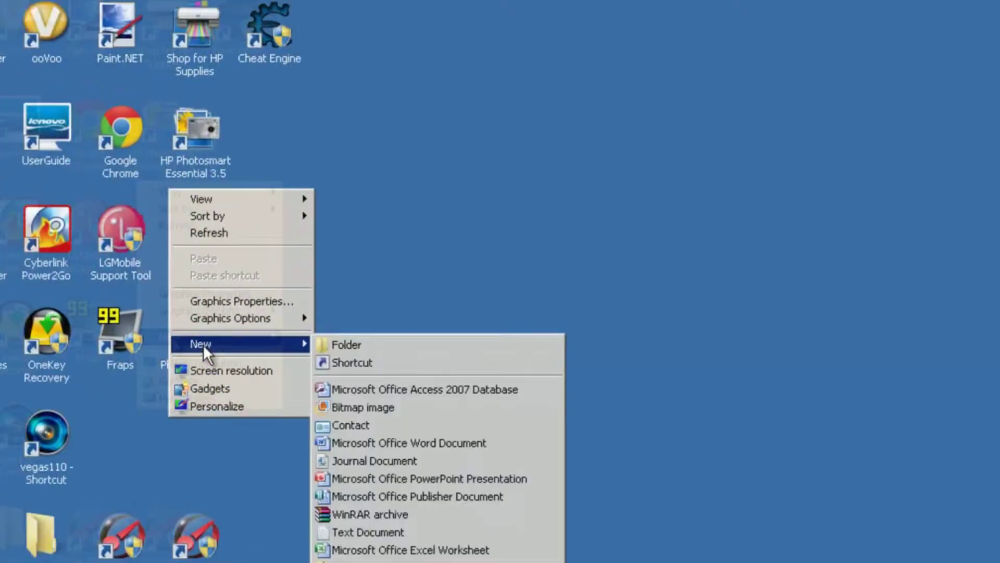
click(399, 359)
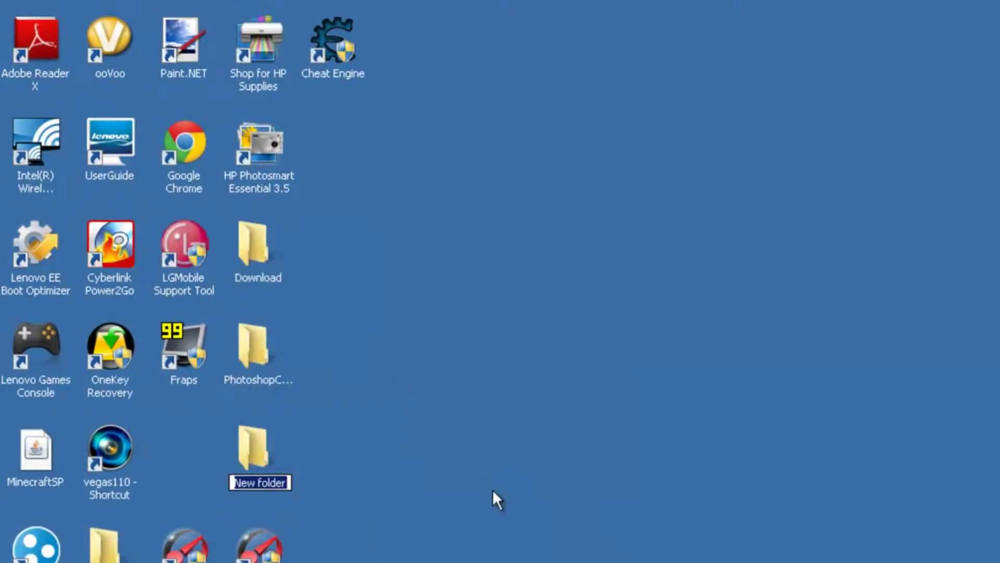
key(BackSpace)
text(to)
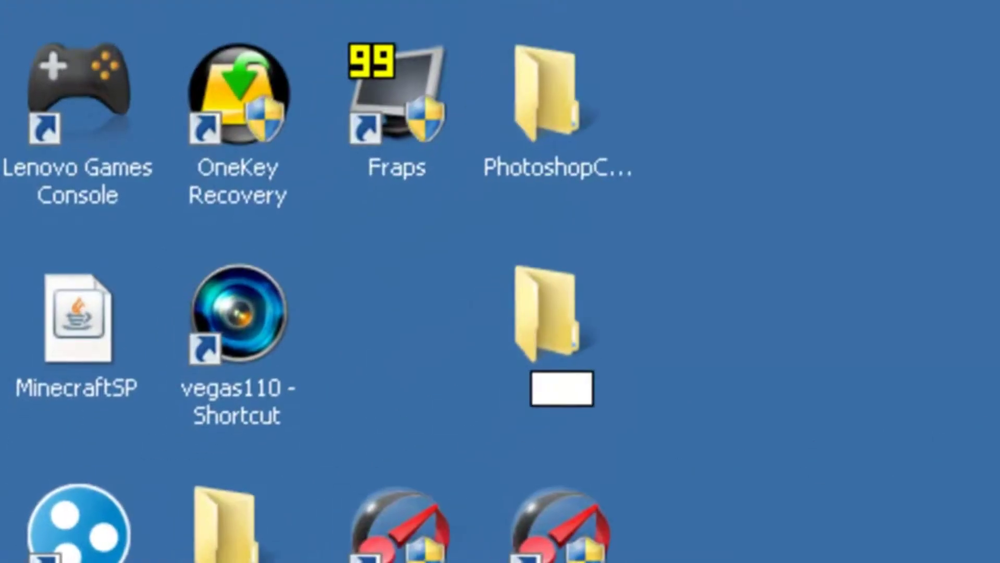
key(Return)
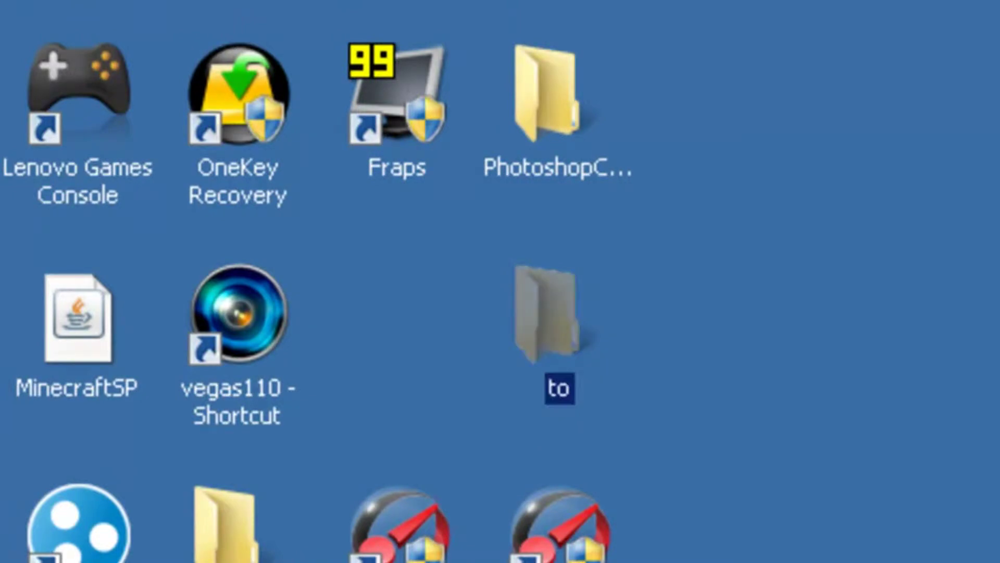
click(836, 375)
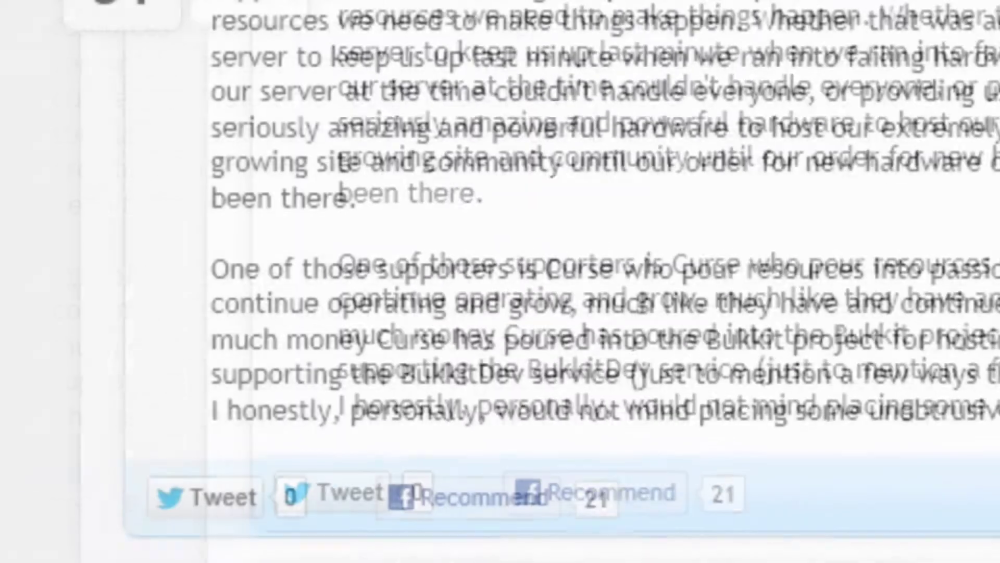
Download the build 2262 CraftBukkit 1.2.5-R5.0 jar, saving it into the desktop 'to' folder
click(375, 331)
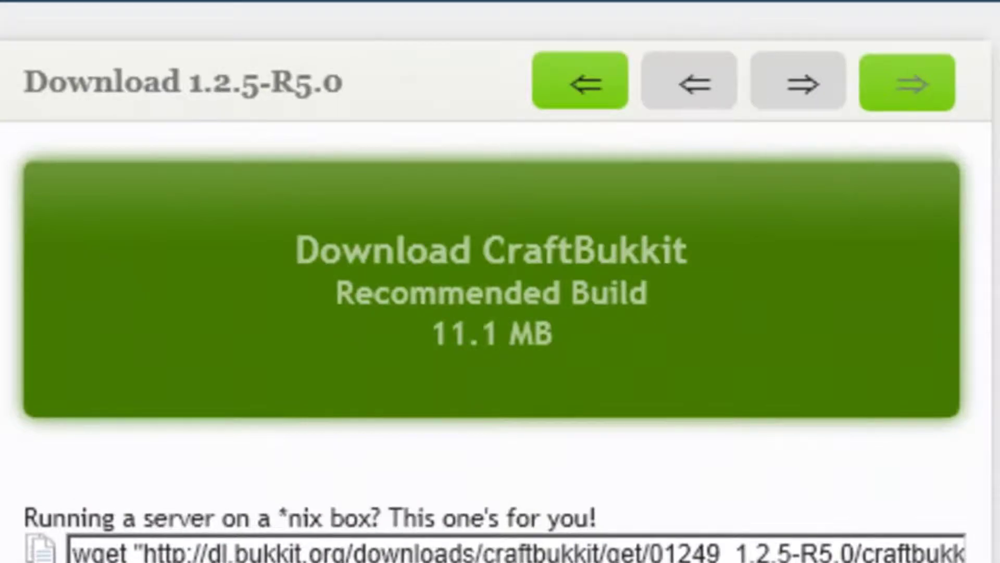
click(474, 224)
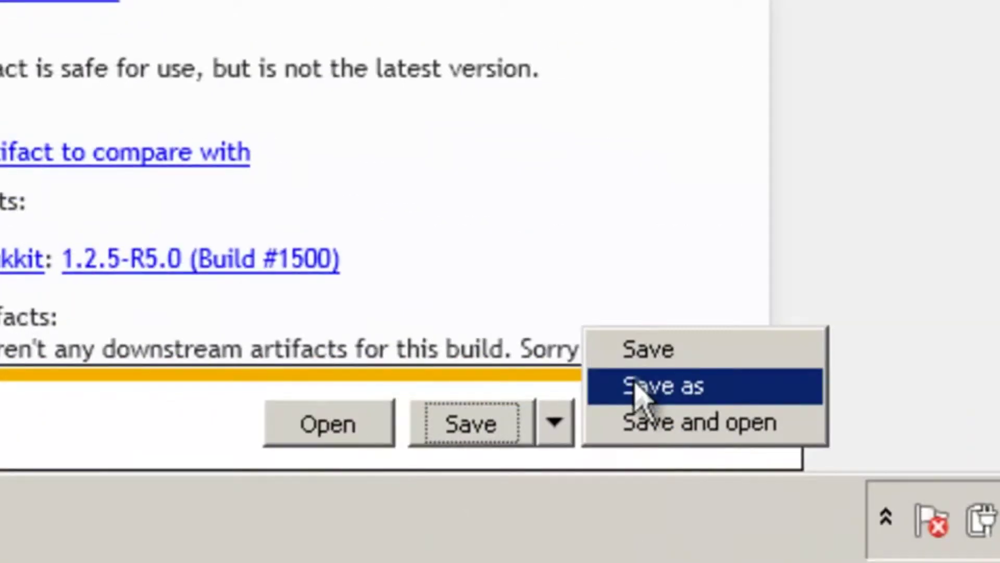
click(641, 397)
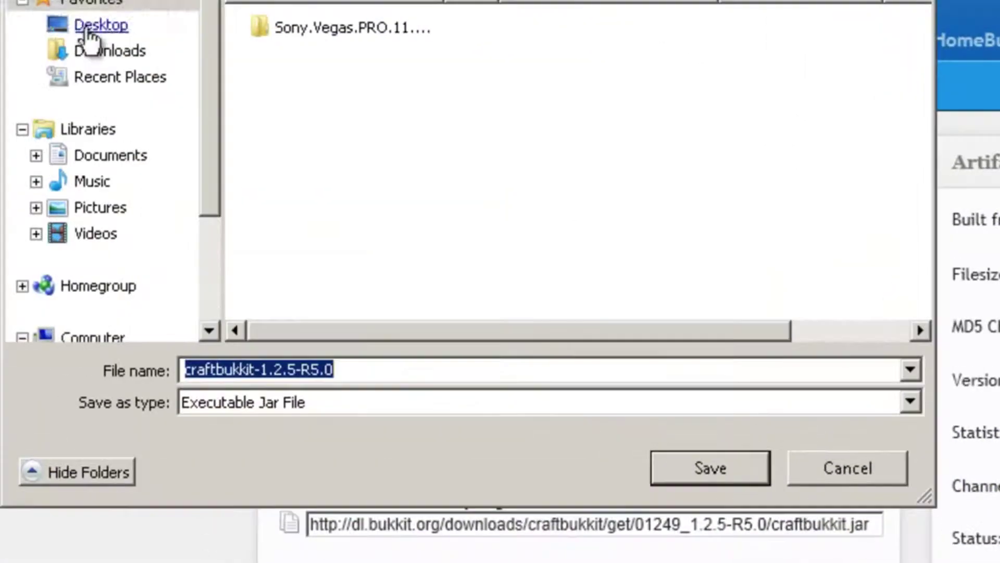
click(94, 34)
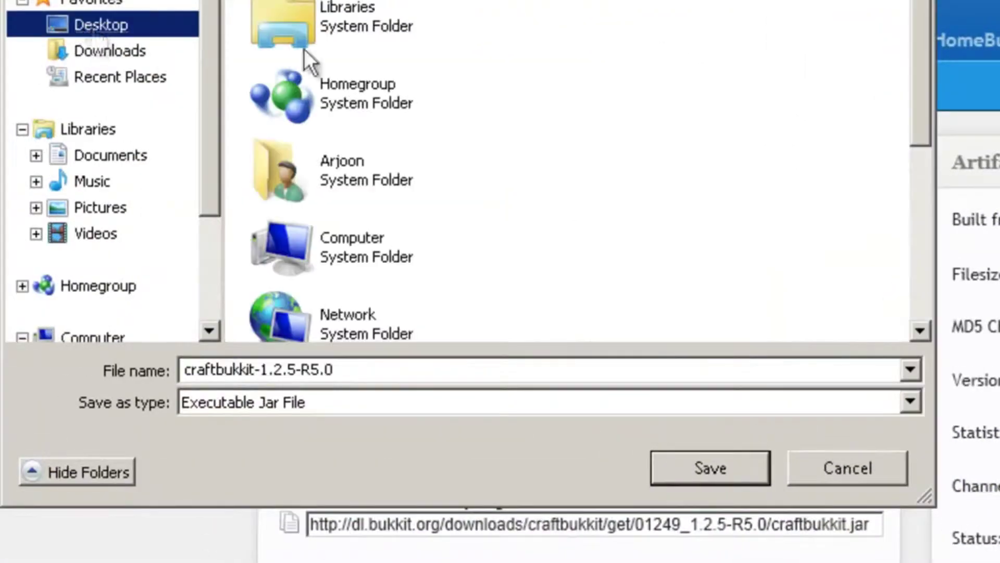
drag(921, 42, 830, 207)
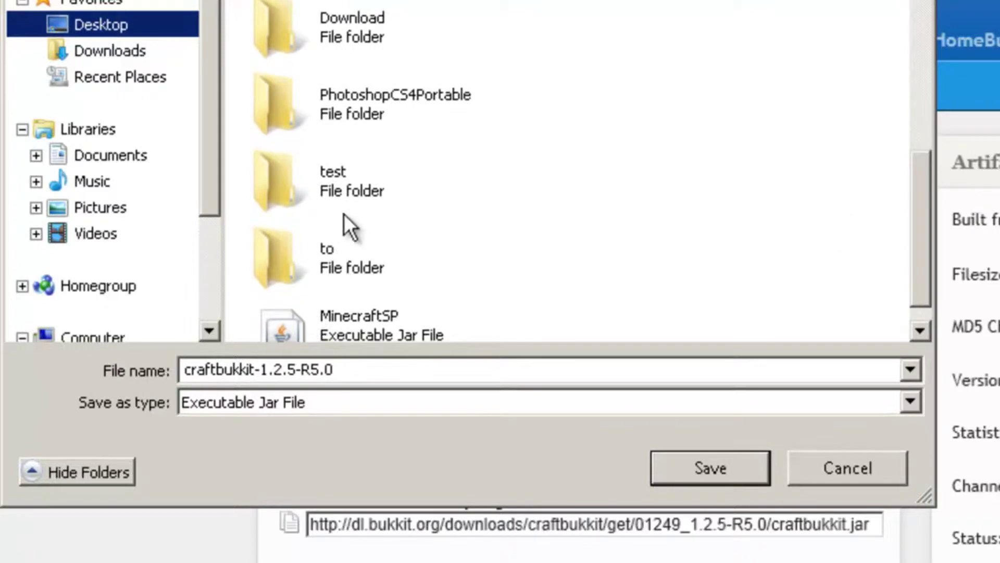
click(333, 260)
click(732, 470)
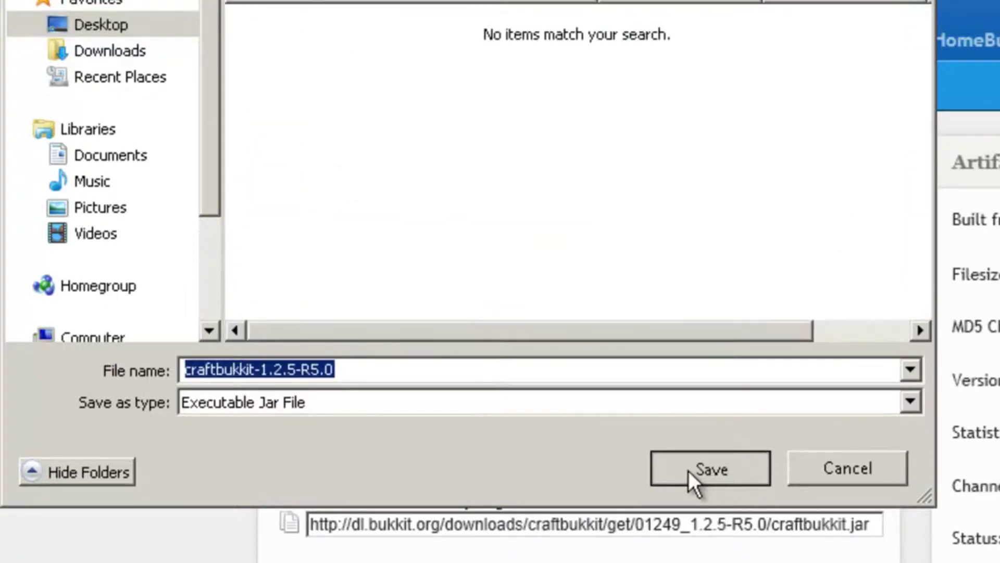
click(688, 470)
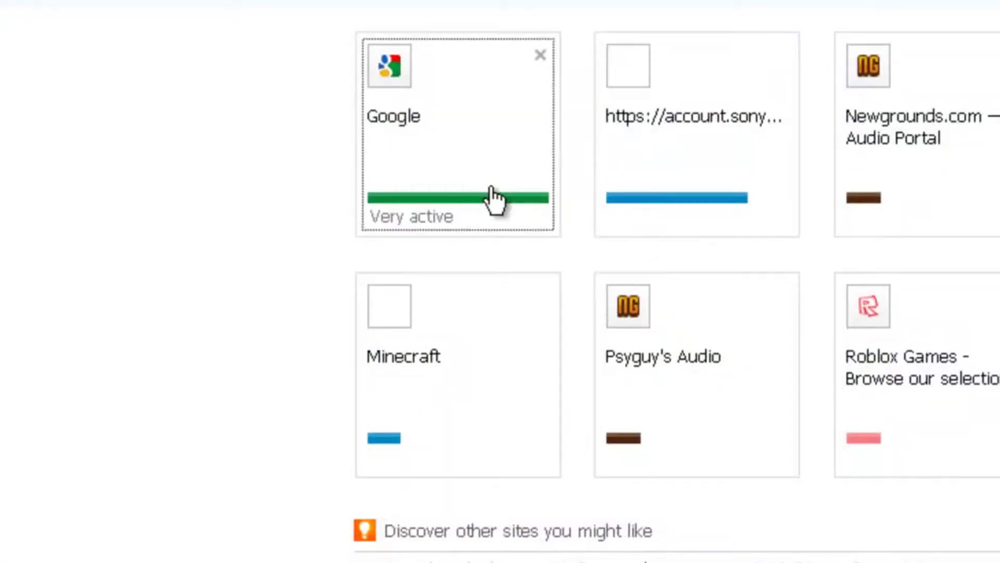
Search Google for minecraft and go to the Minecraft website's download page
click(493, 198)
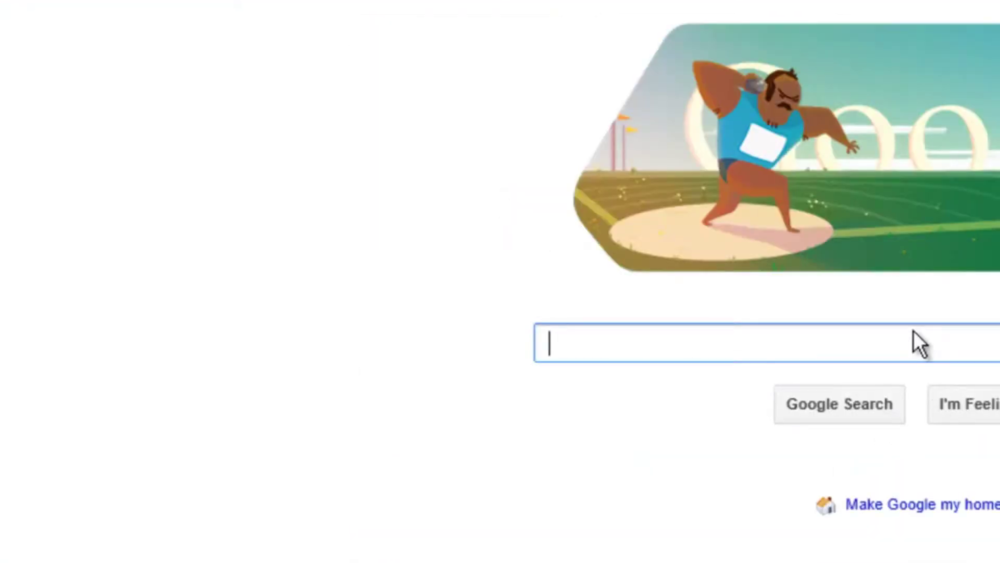
text(minecra)
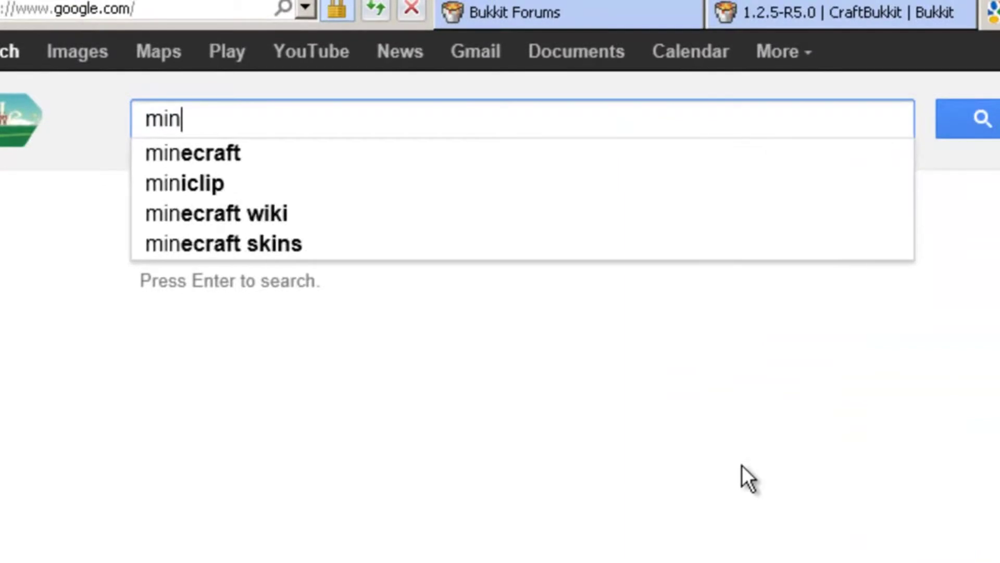
text(ft')
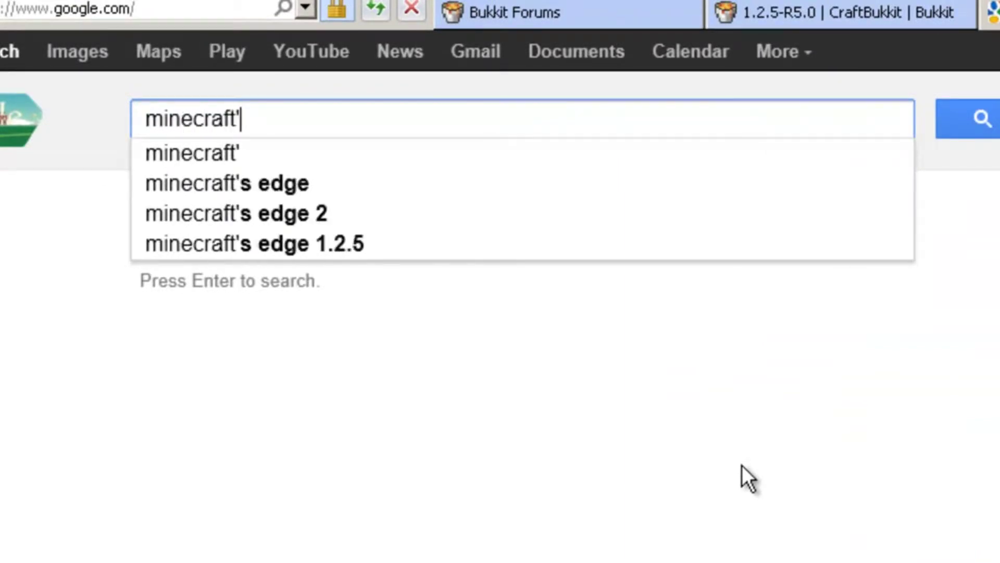
click(190, 300)
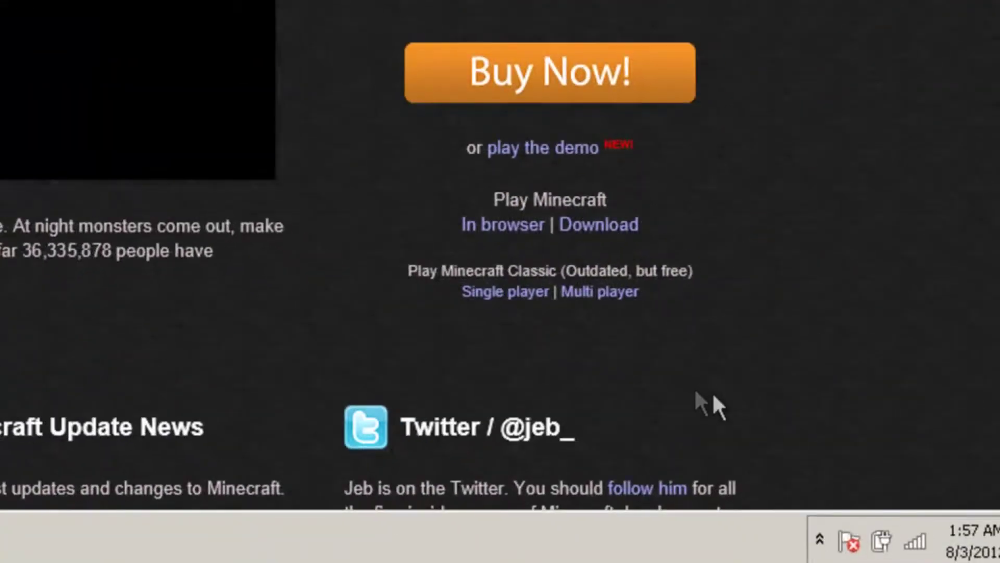
click(622, 234)
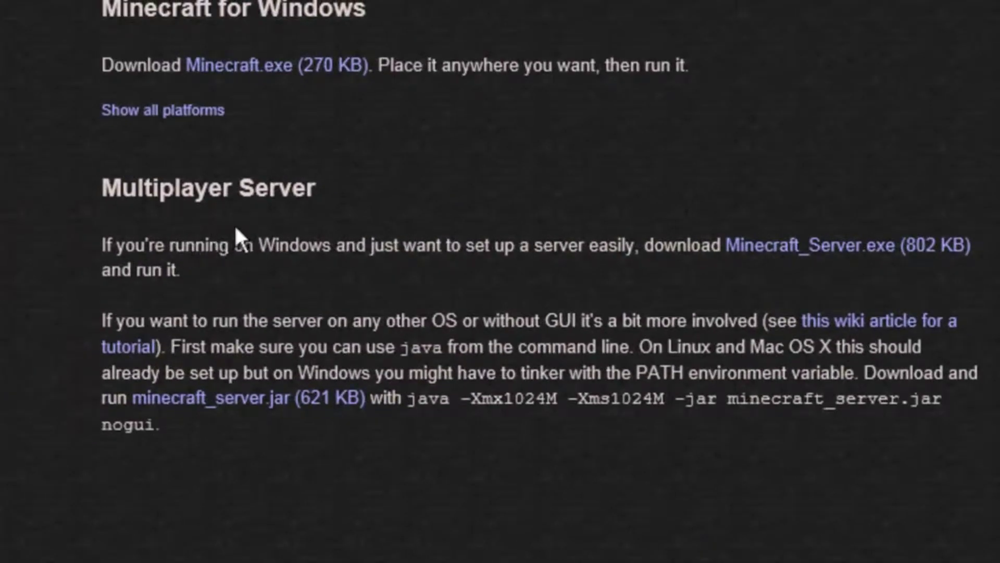
Save the Minecraft server download as Minecraft_Server.jar using the All Files type
click(776, 258)
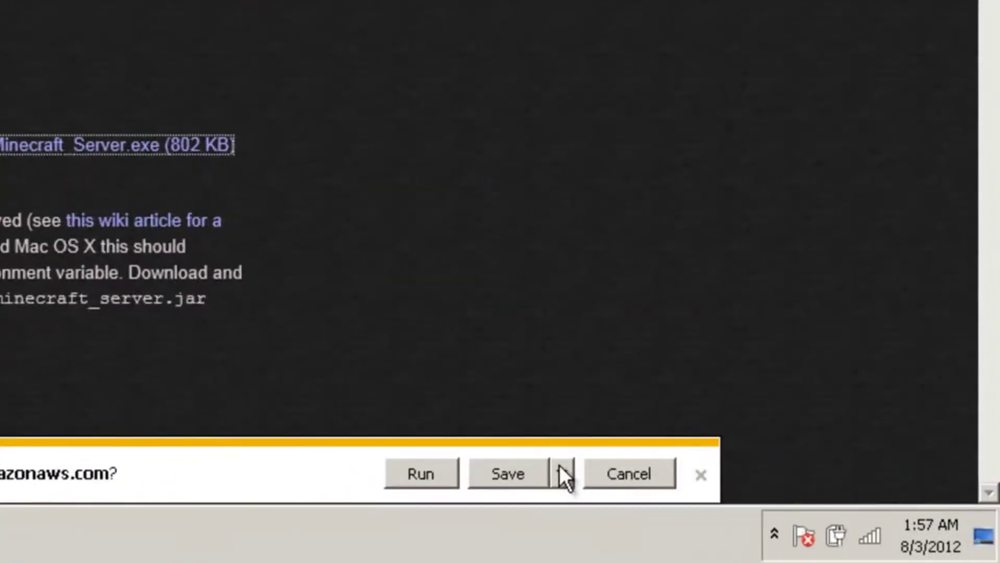
click(569, 476)
click(600, 449)
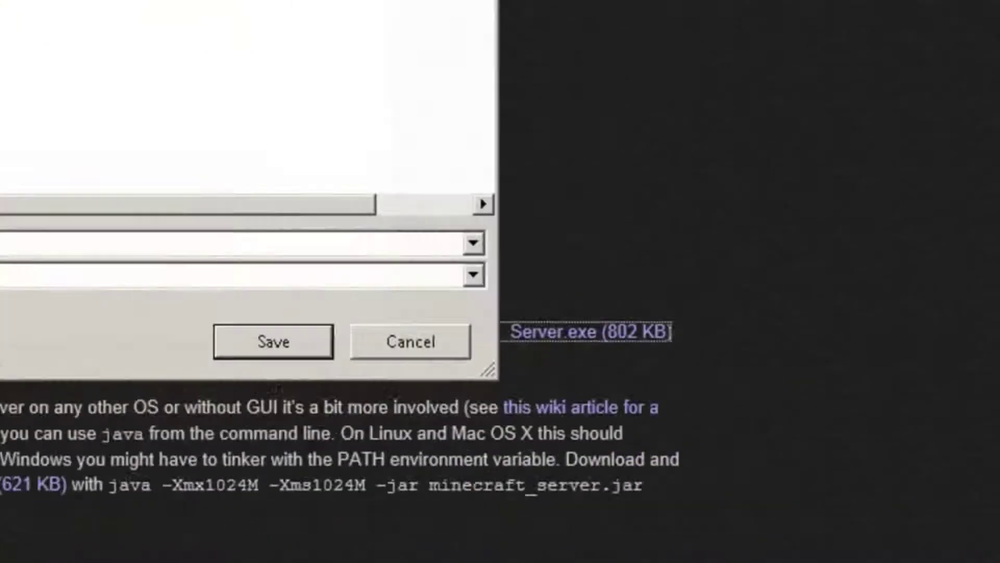
click(317, 462)
click(314, 499)
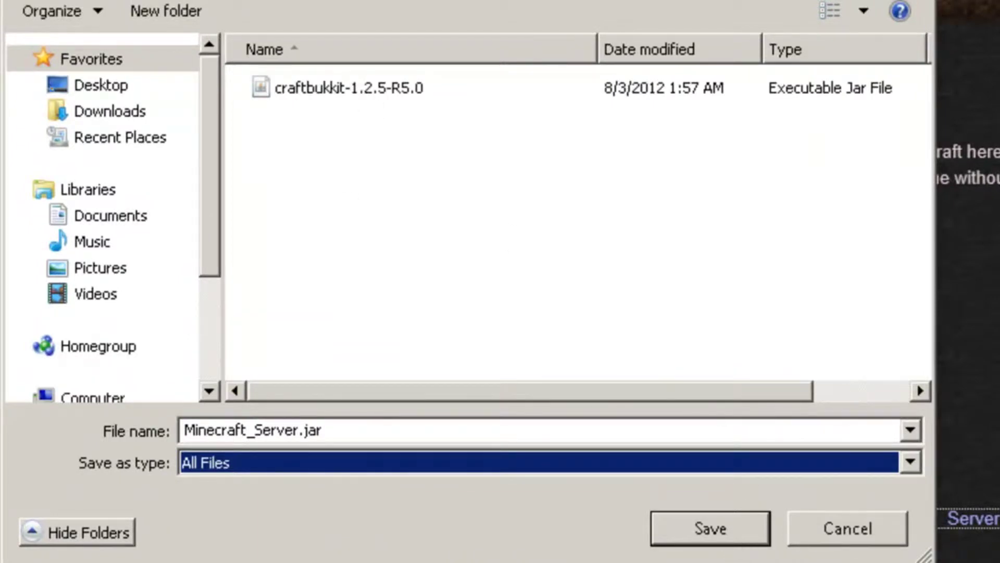
click(718, 536)
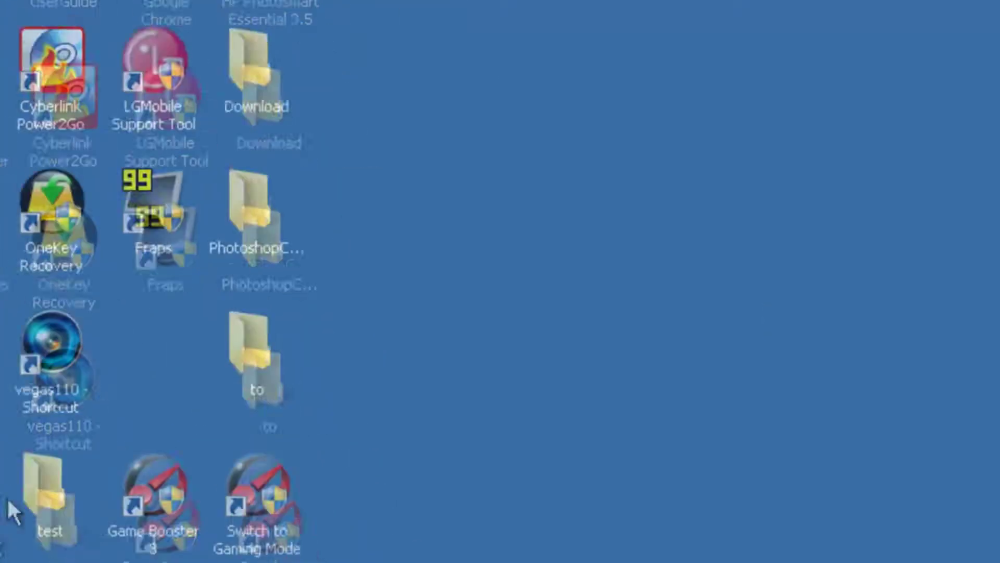
Open the 'to' folder, run craftbukkit-1.2.5-R5.0, then try renaming it to craftbukkit
double_click(219, 266)
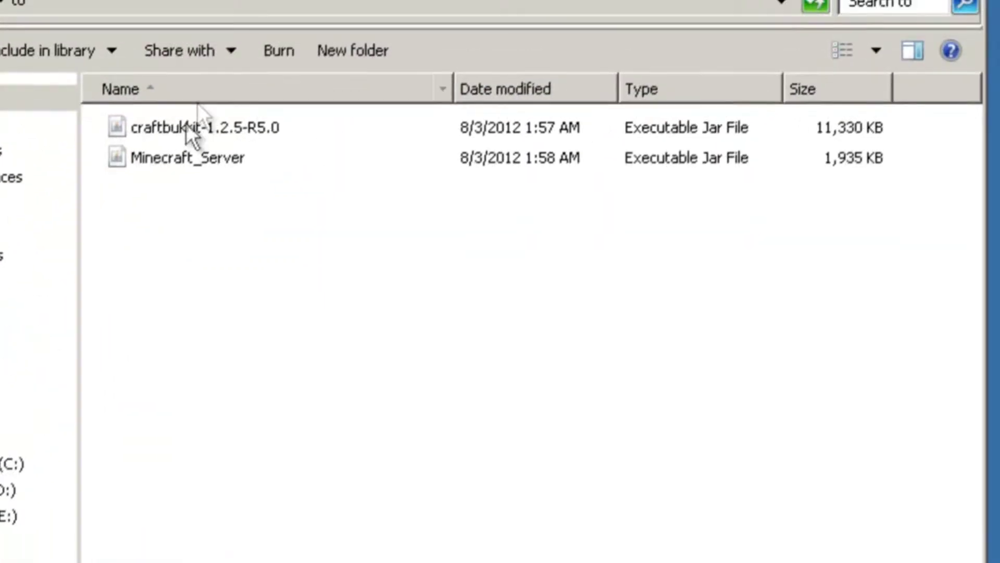
double_click(197, 127)
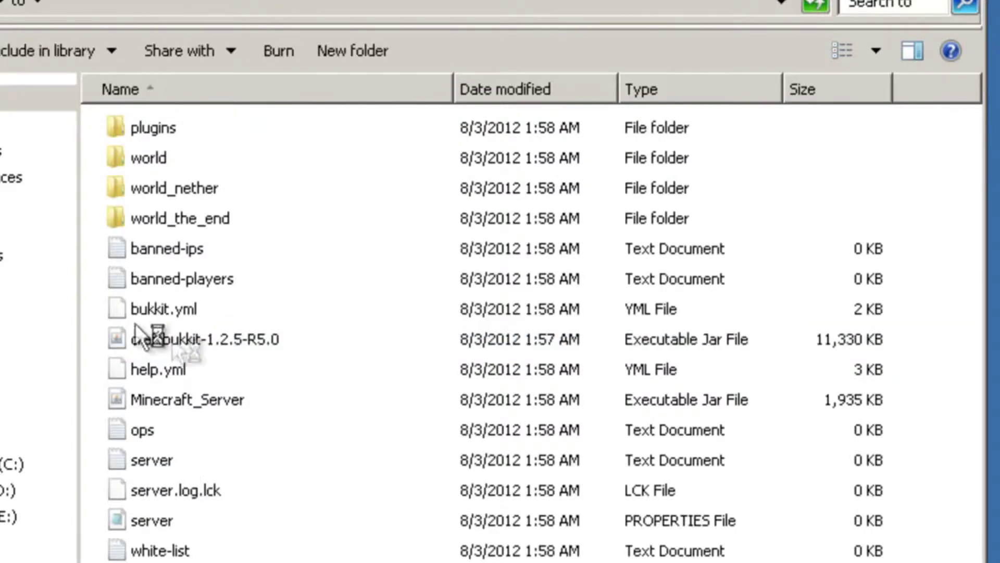
click(162, 338)
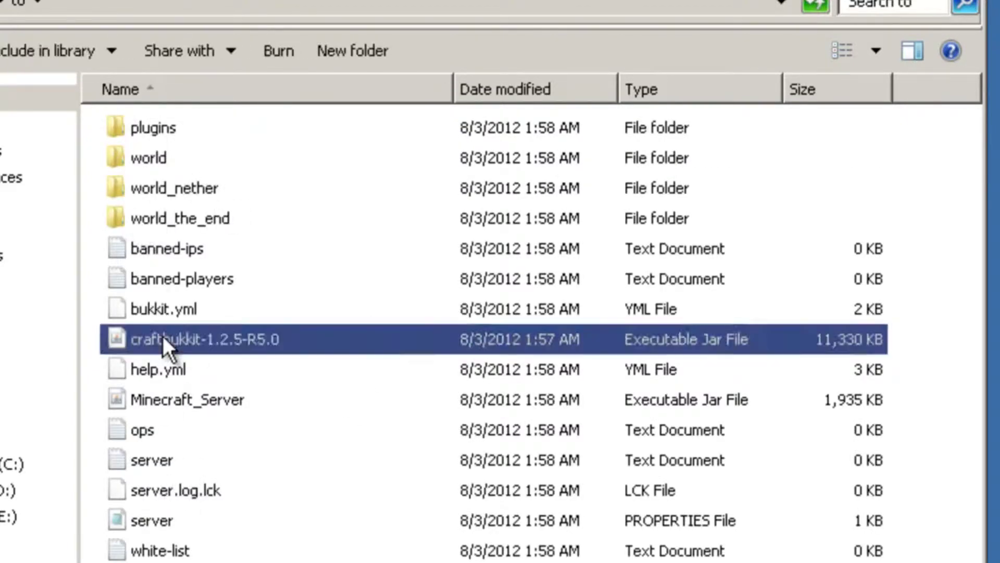
right_click(163, 336)
click(263, 557)
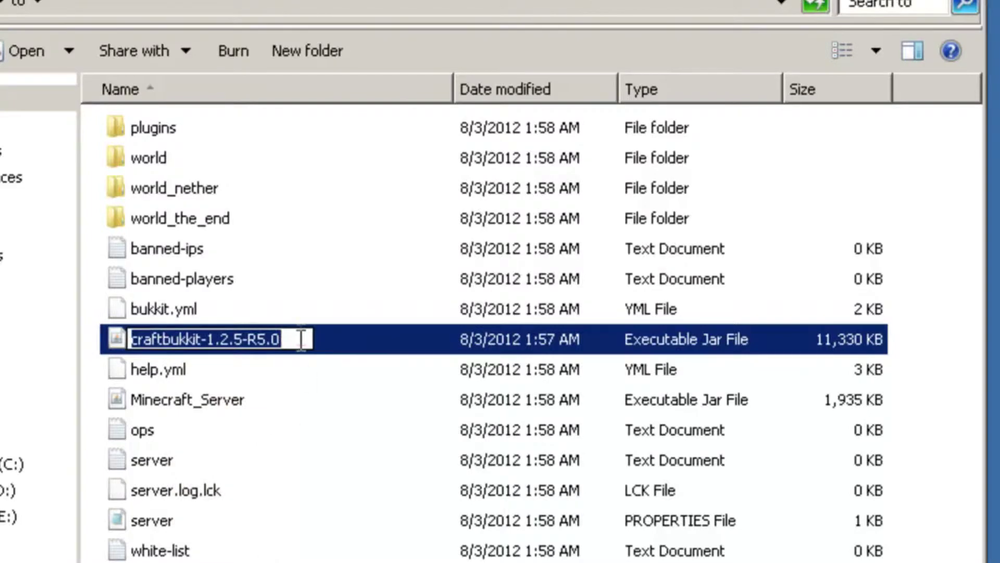
click(302, 338)
key(BackSpace)
key(BackSpace)
key(BackSpace)
key(BackSpace)
key(BackSpace)
key(BackSpace)
key(BackSpace)
key(BackSpace)
key(BackSpace)
key(BackSpace)
key(BackSpace)
key(Return)
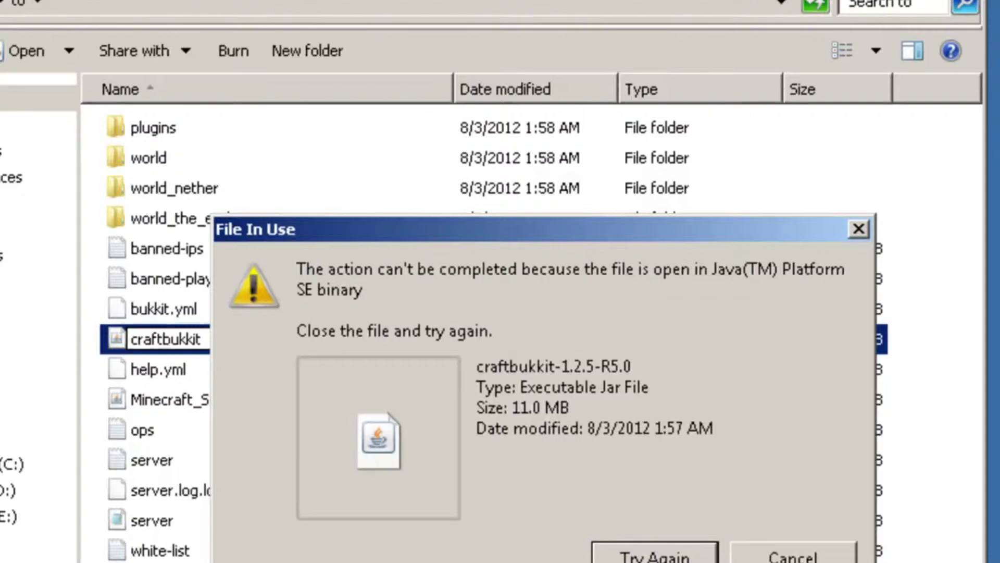
Dismiss the File In Use warning and end the javaw.exe process in Task Manager
click(766, 556)
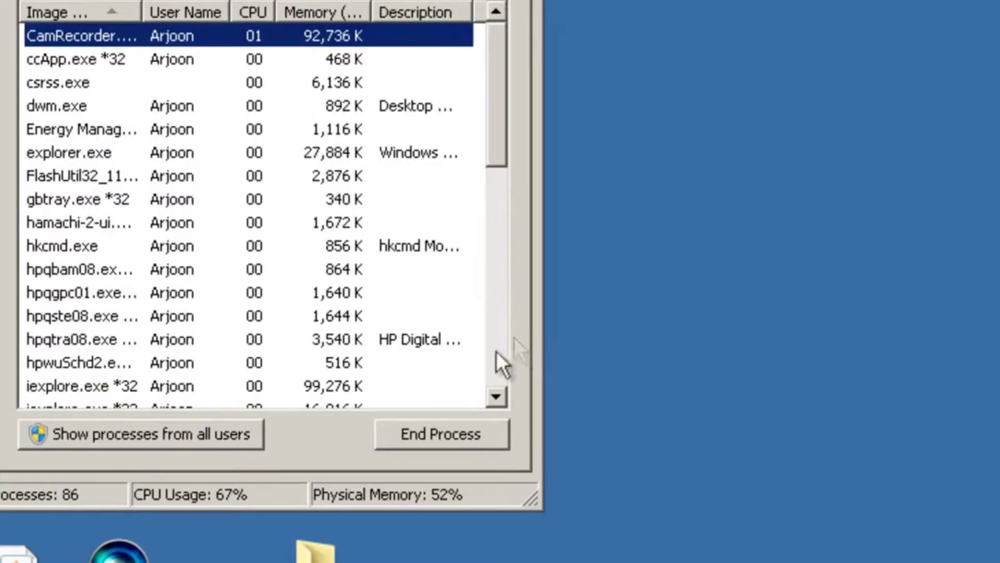
drag(497, 147, 480, 207)
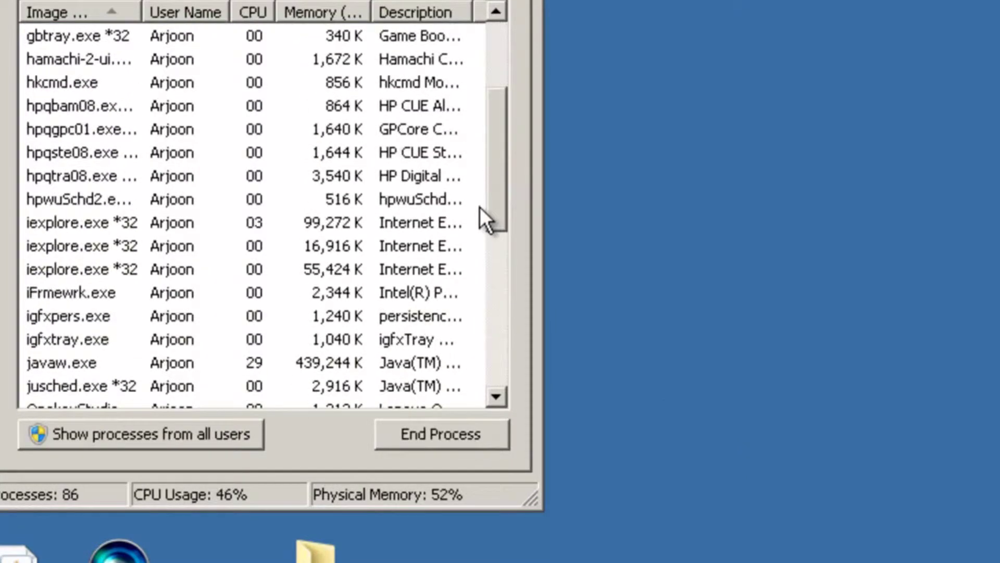
click(81, 360)
click(458, 447)
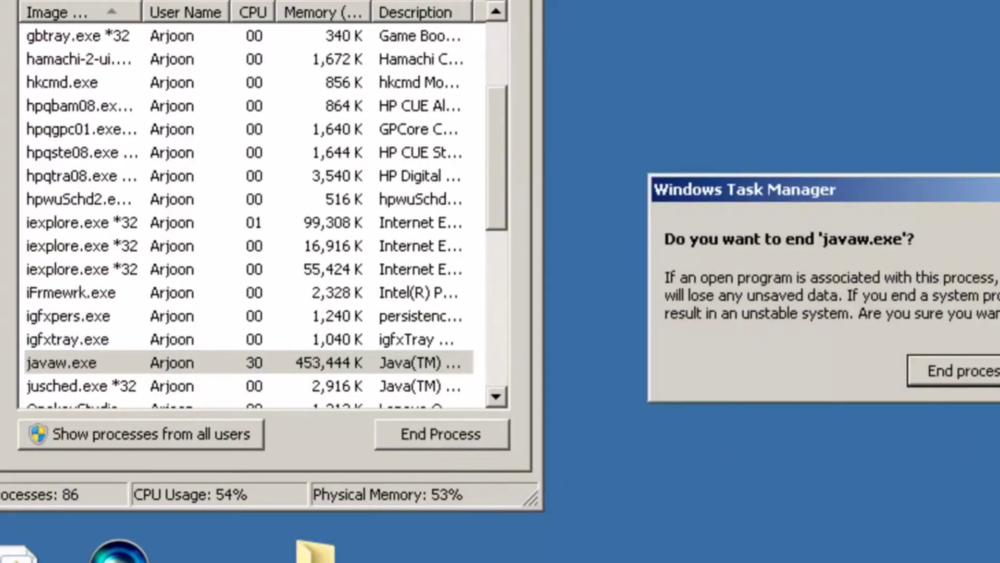
click(935, 374)
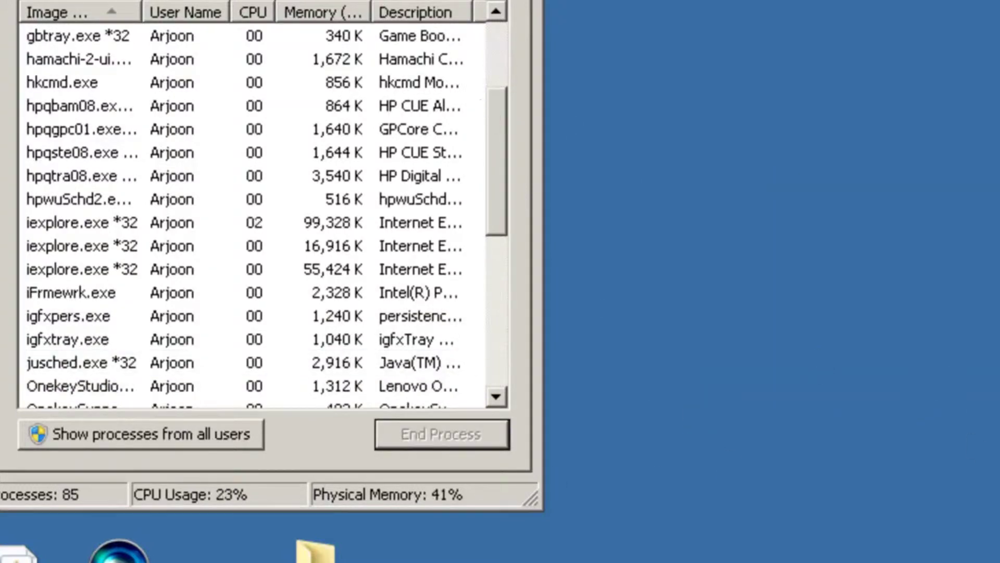
key(alt+F4)
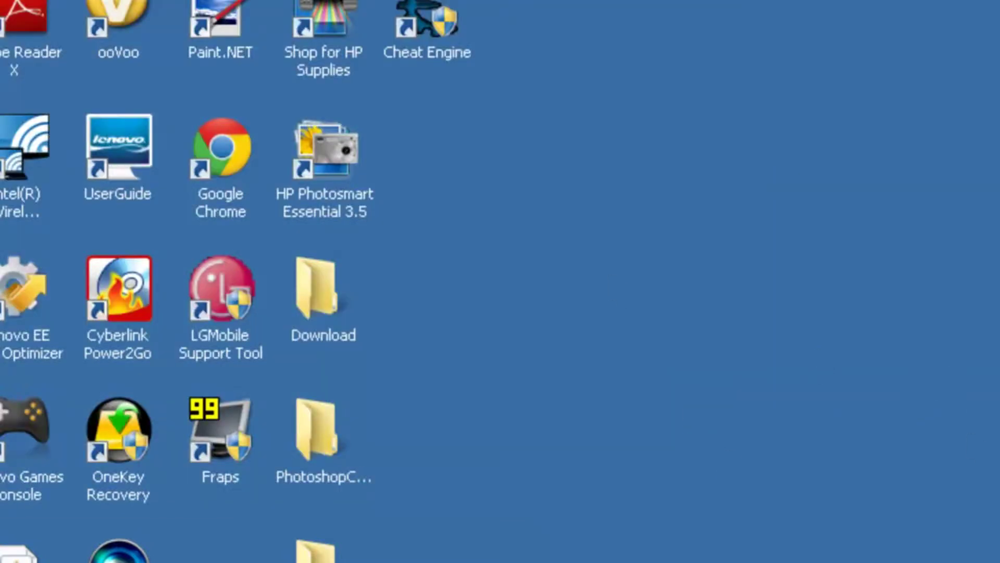
Rename craftbukkit-1.2.5-R5.0 to craftbukkit by deleting its version suffix
key(alt+Tab)
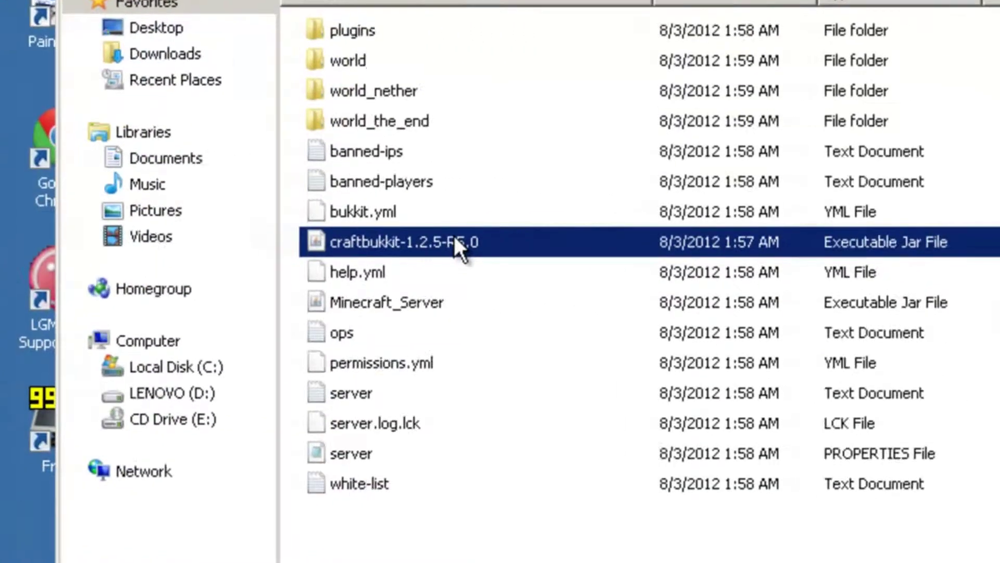
right_click(620, 250)
click(290, 450)
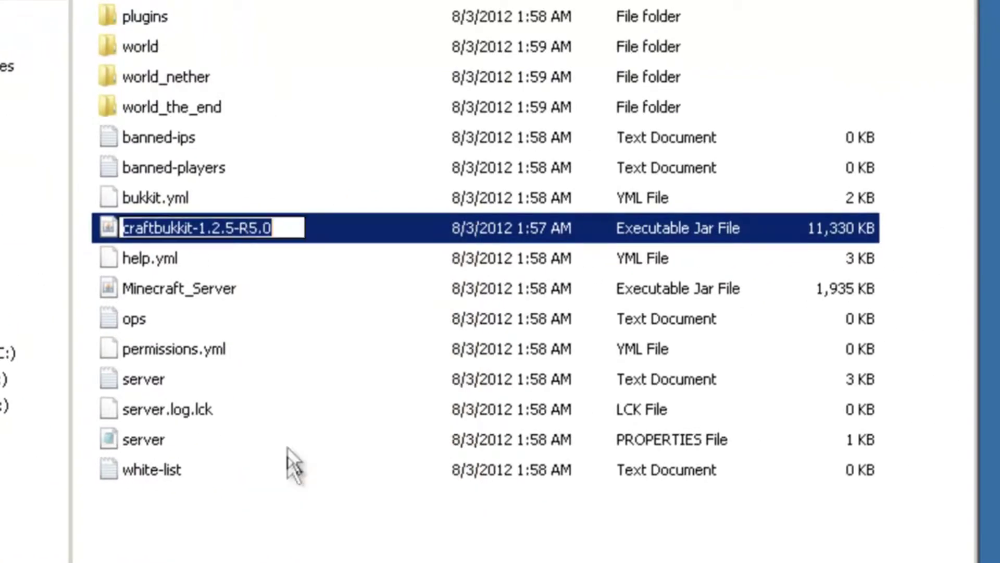
click(290, 230)
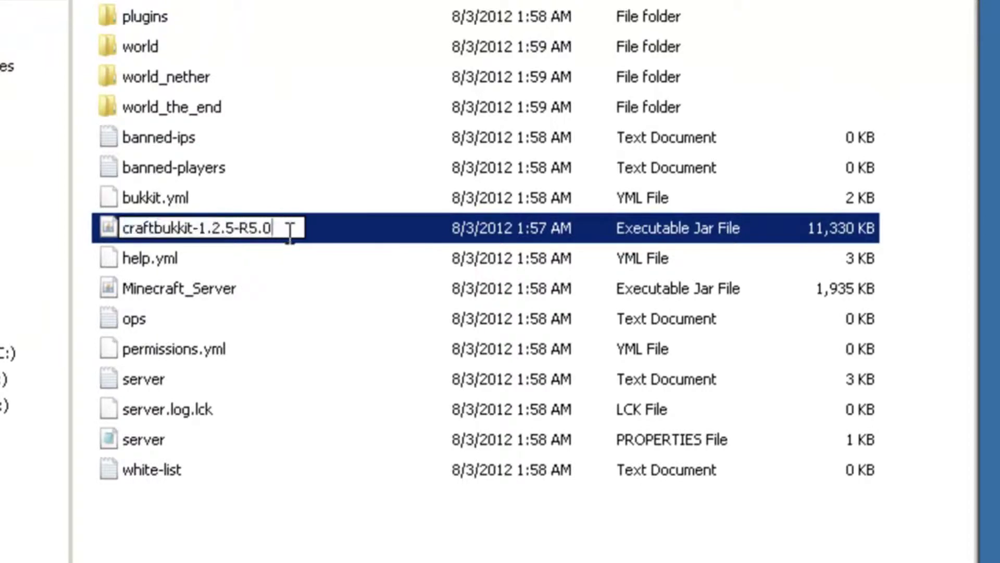
key(BackSpace)
key(BackSpace)
key(BackSpace)
key(BackSpace)
key(BackSpace)
key(BackSpace)
key(BackSpace)
key(BackSpace)
key(BackSpace)
key(BackSpace)
key(BackSpace)
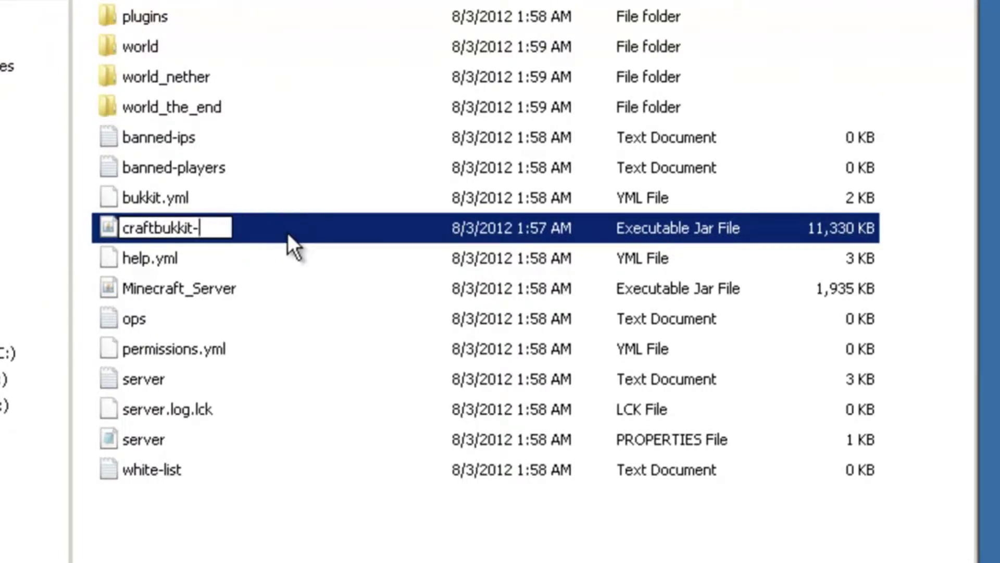
key(Return)
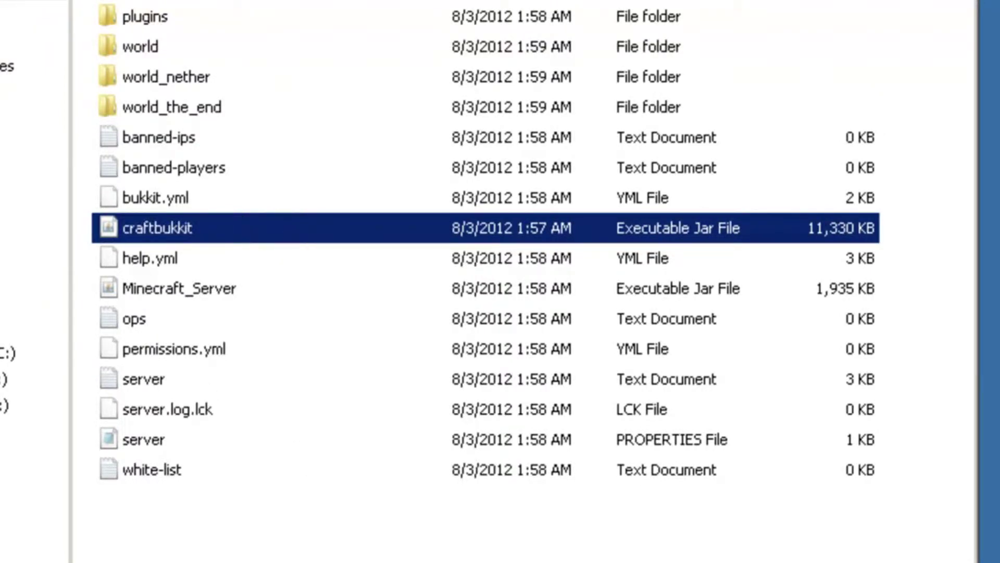
click(123, 494)
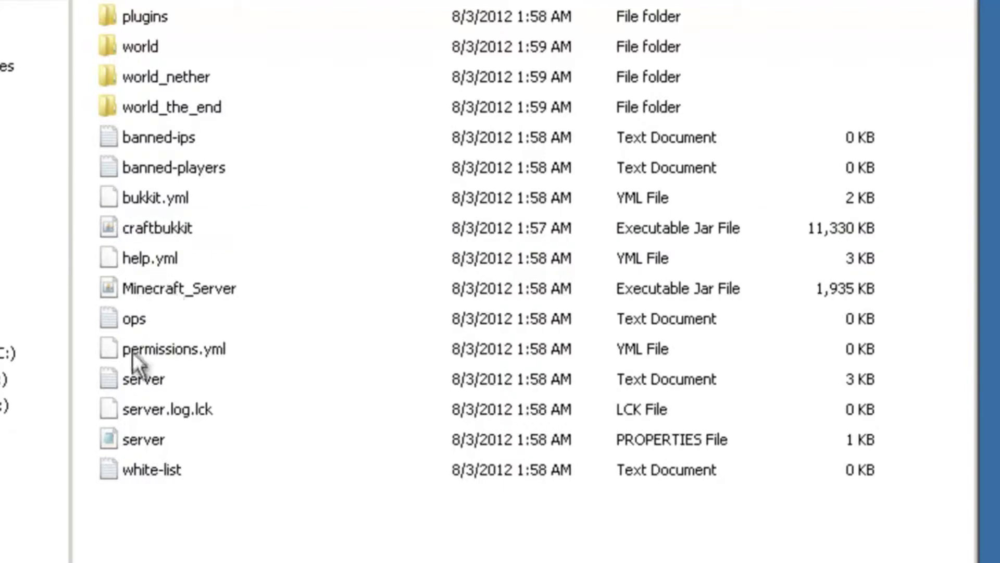
Run Minecraft_Server.jar and, once it reports Done, enter stop in the console
double_click(152, 281)
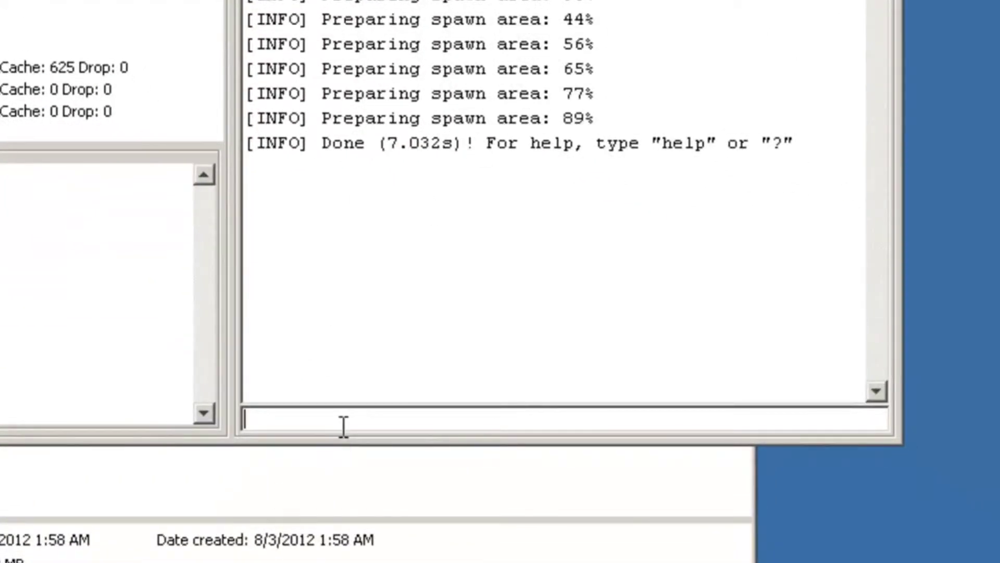
text(top)
key(Return)
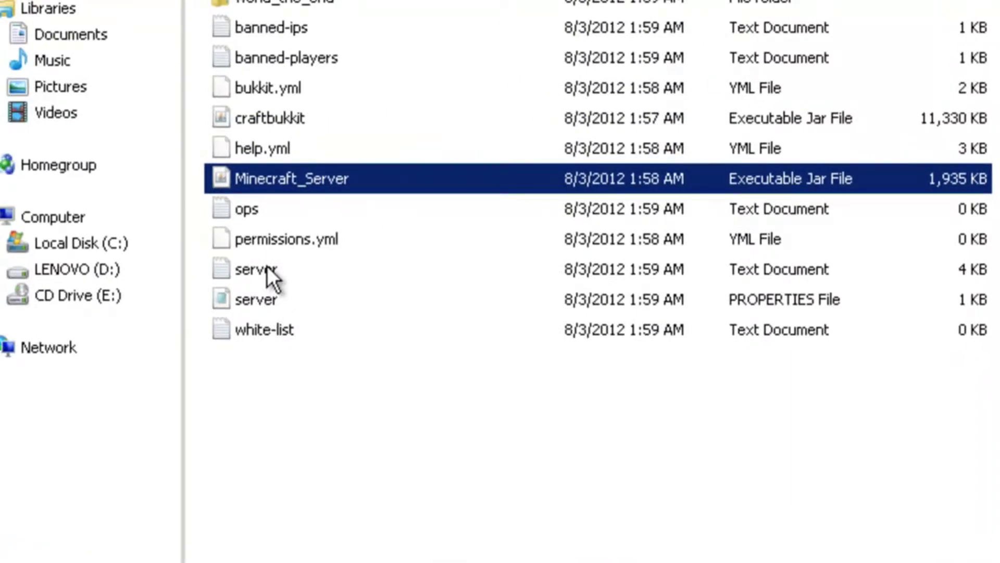
Select the server.properties file and open it in Notepad
click(267, 267)
click(264, 301)
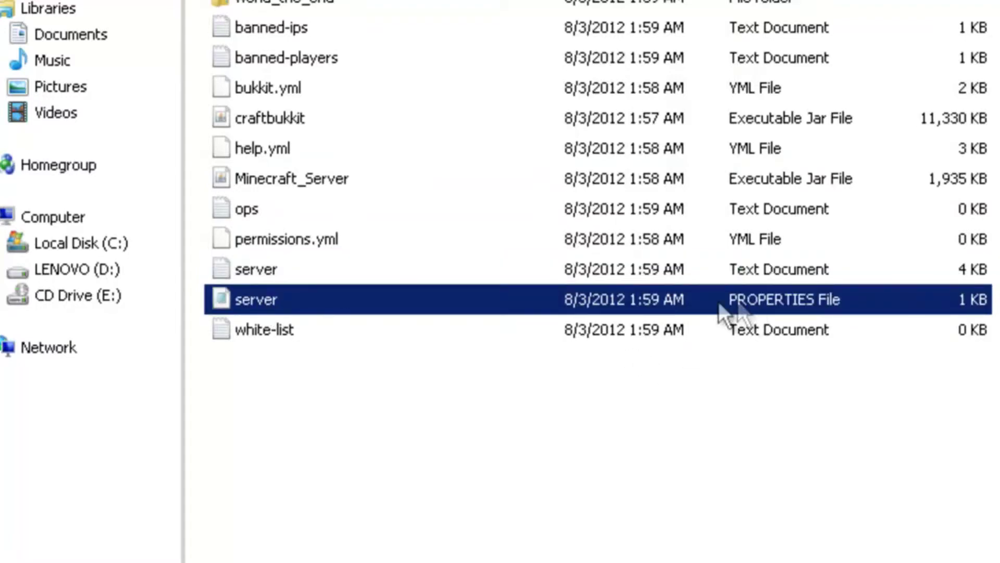
double_click(251, 308)
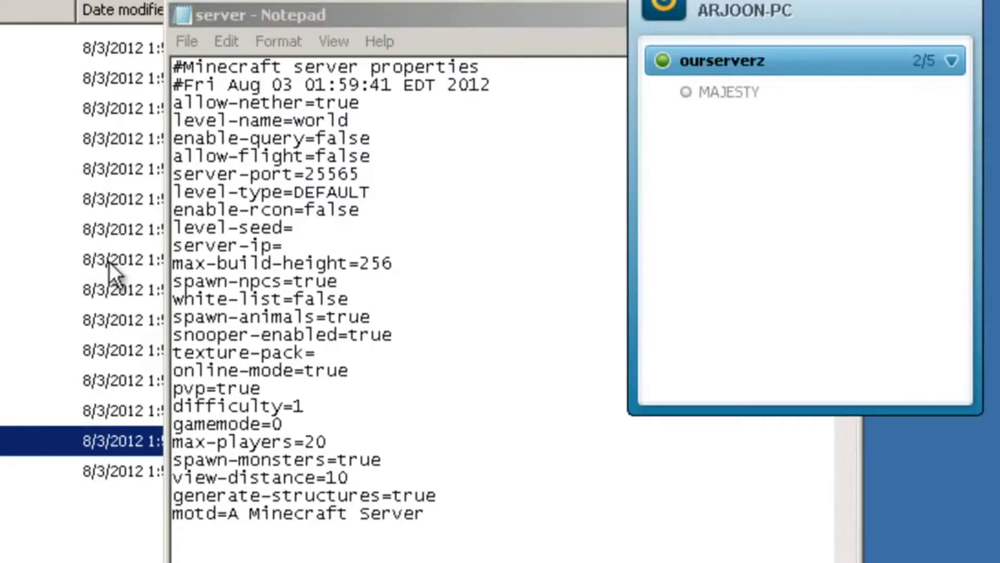
Copy the computer's IPv4 address from Hamachi and paste it after server-ip=
right_click(757, 6)
click(766, 7)
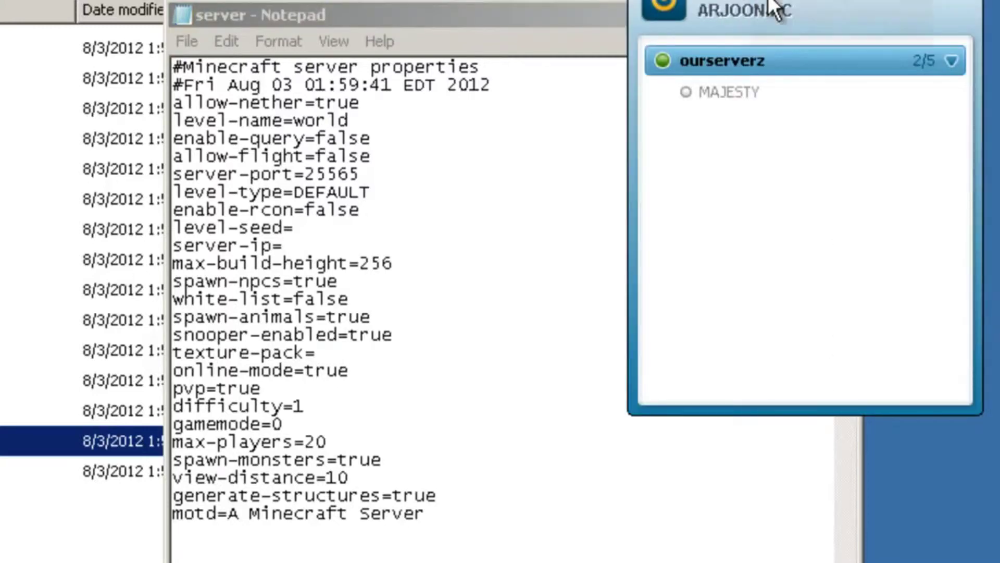
click(319, 248)
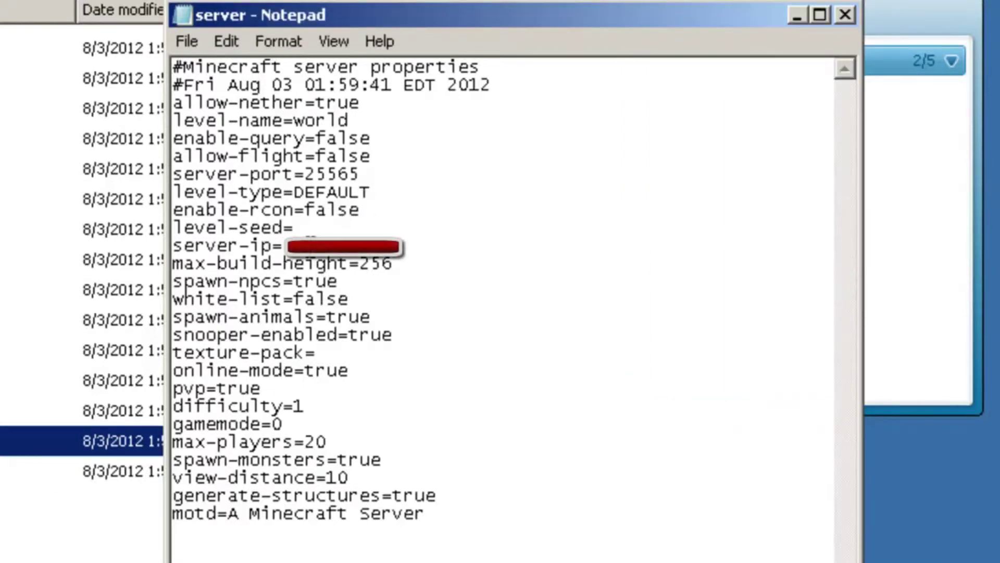
right_click(312, 258)
click(331, 344)
key(alt+Tab)
click(435, 6)
Change online-mode from true to false, save server.properties and close Notepad
click(363, 358)
click(368, 374)
key(BackSpace)
key(BackSpace)
key(BackSpace)
text(false)
click(186, 37)
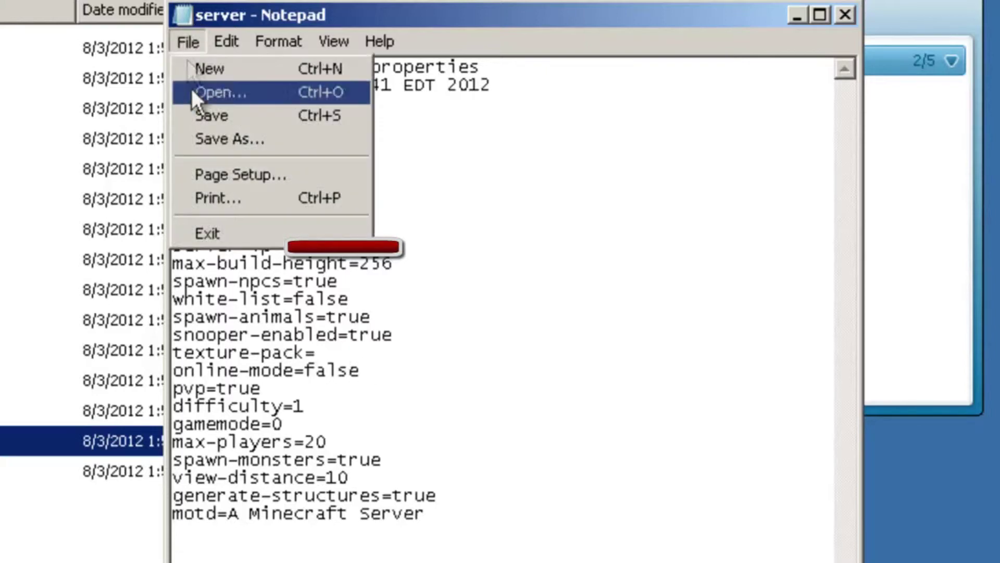
click(198, 121)
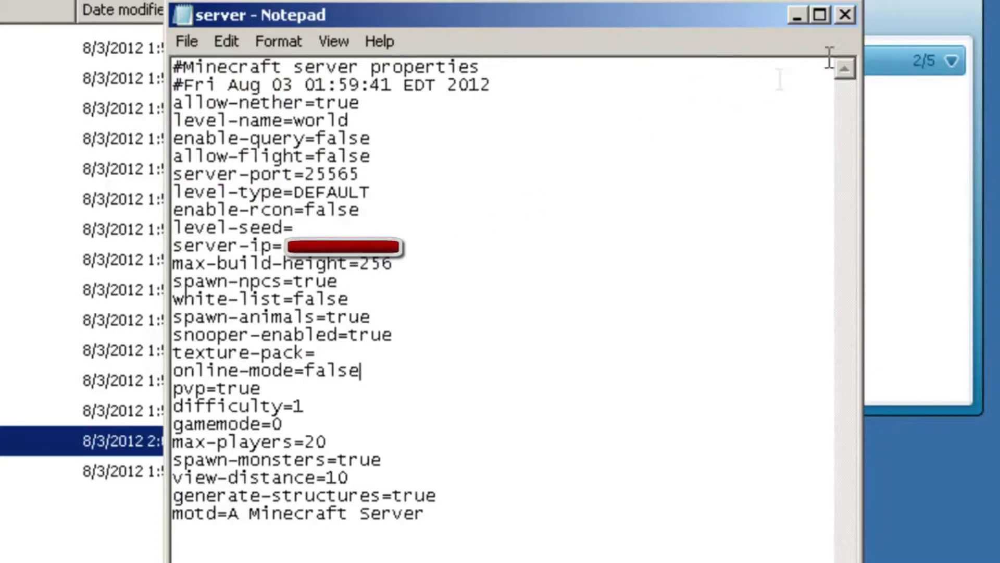
click(855, 12)
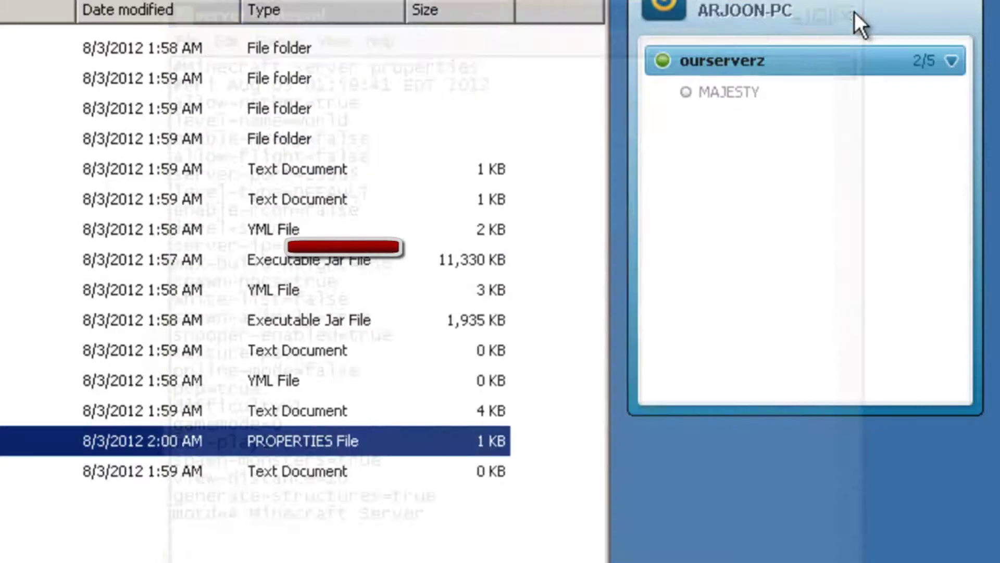
Deselect the properties file and dismiss the folder's context menu without choosing anything
click(3, 229)
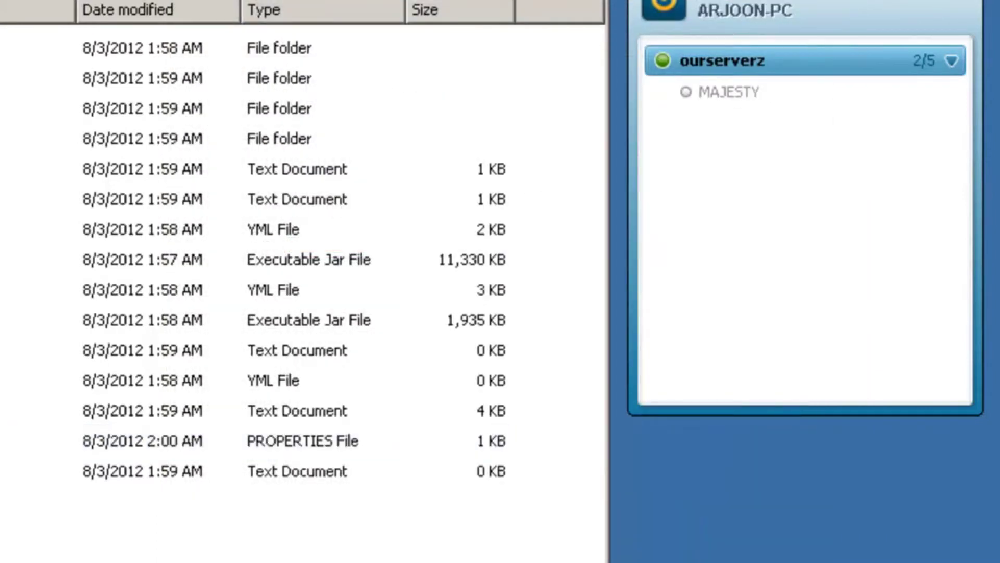
right_click(2, 229)
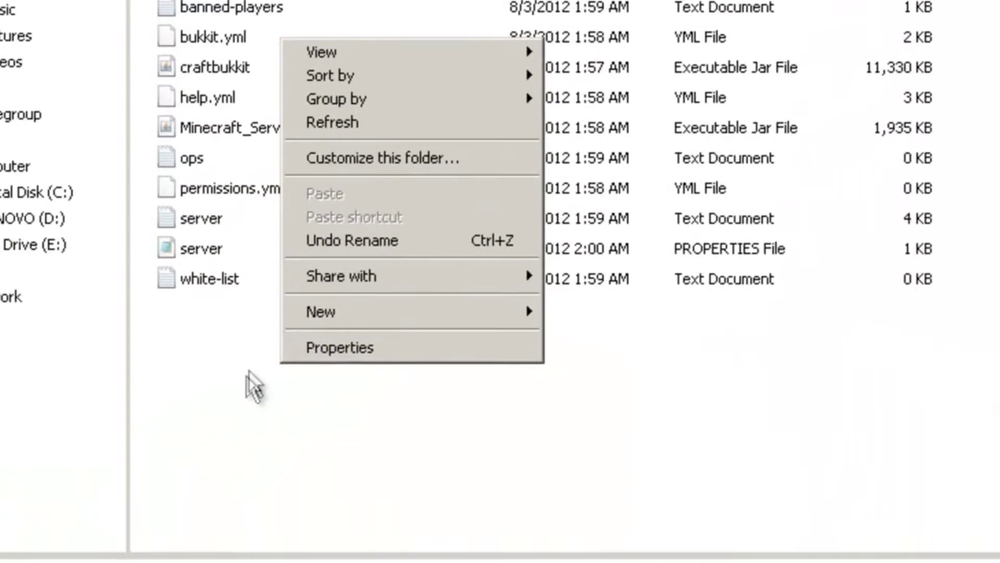
mouse_move(320, 319)
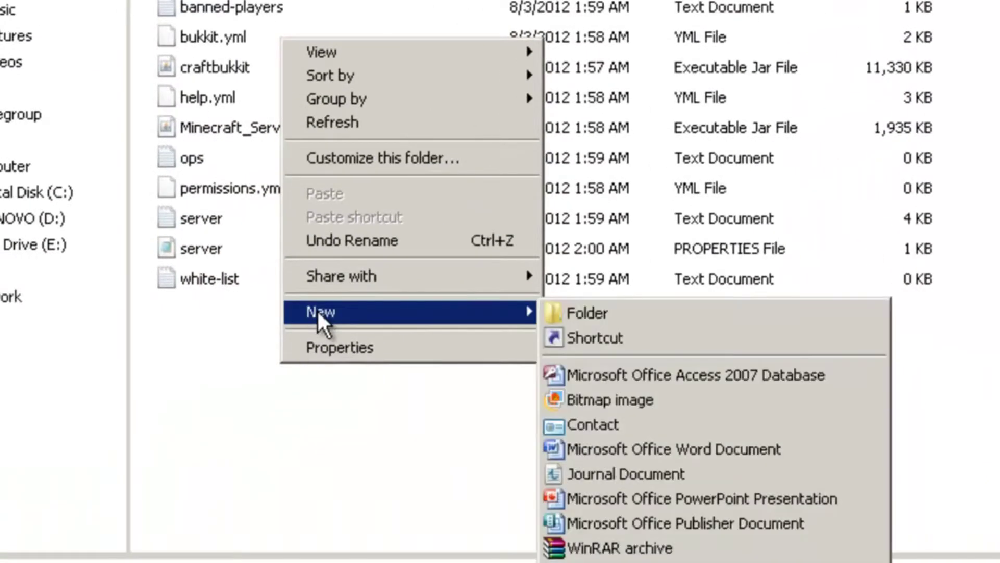
click(482, 487)
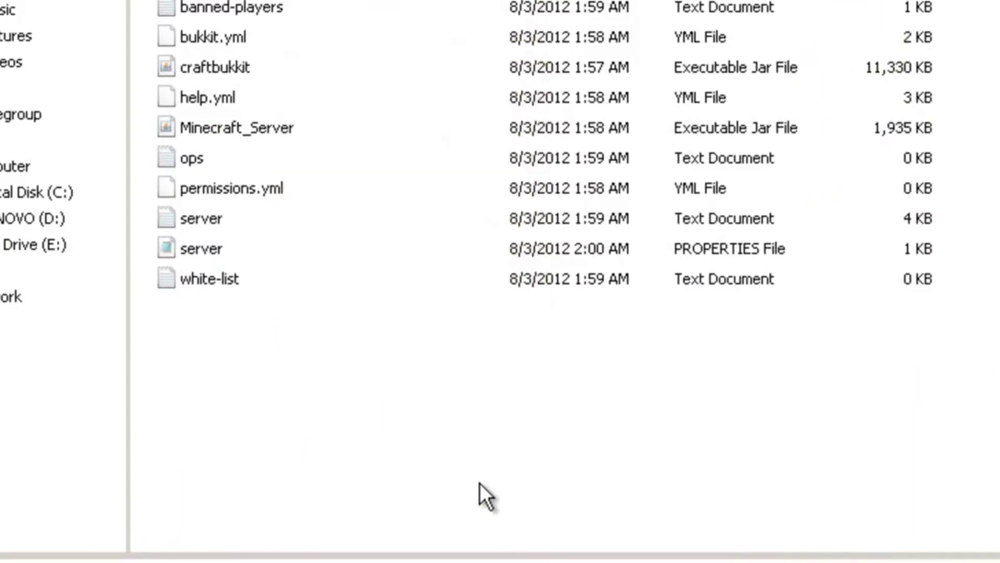
Create a new text document named start, open it, then run the old RUN launcher
right_click(271, 449)
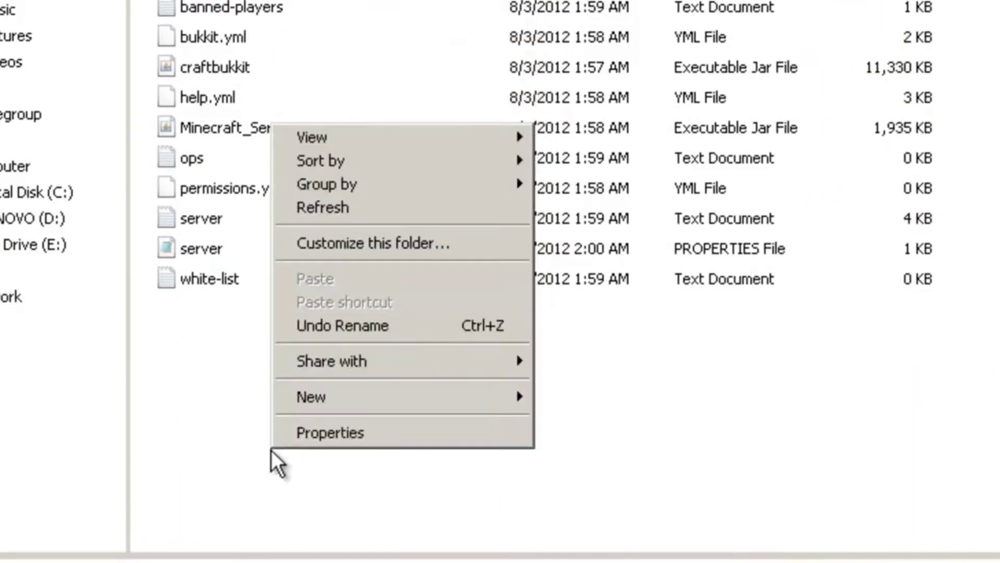
mouse_move(339, 406)
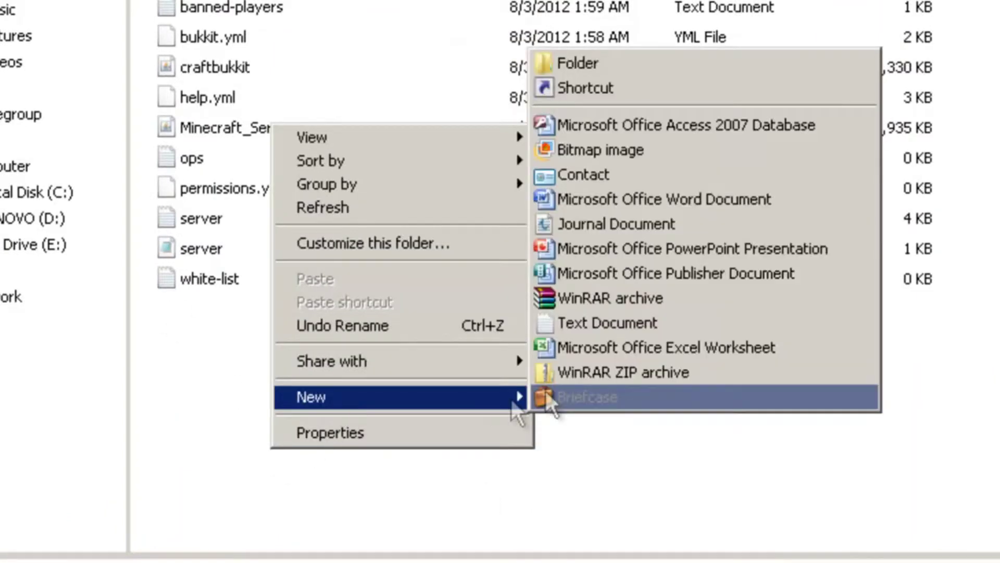
click(578, 323)
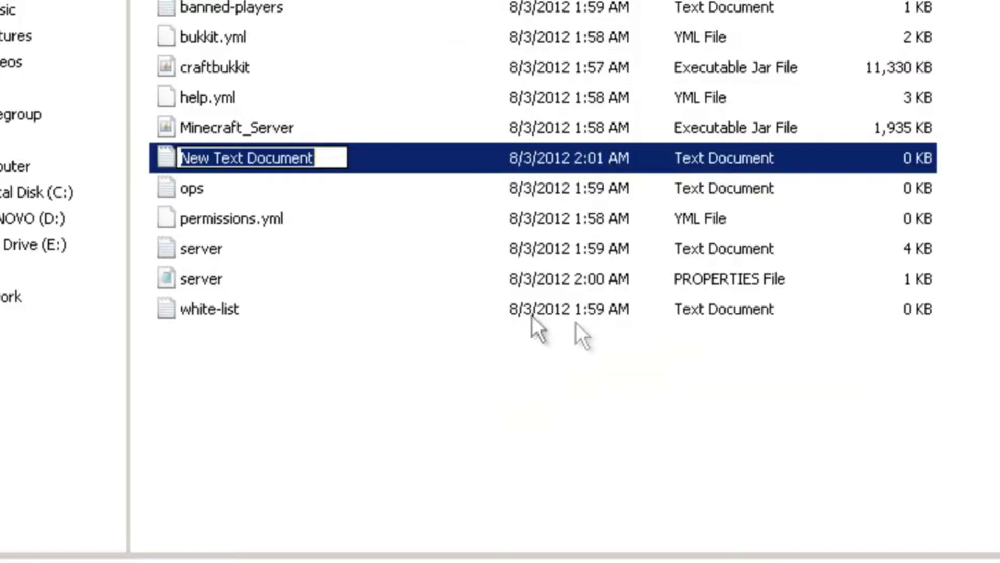
key(BackSpace)
text(start)
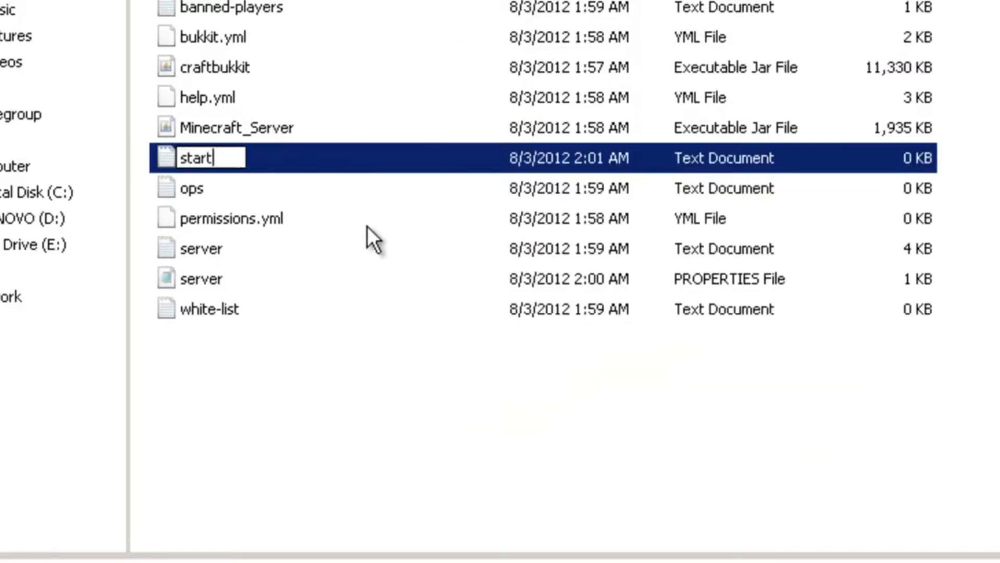
key(Return)
double_click(201, 273)
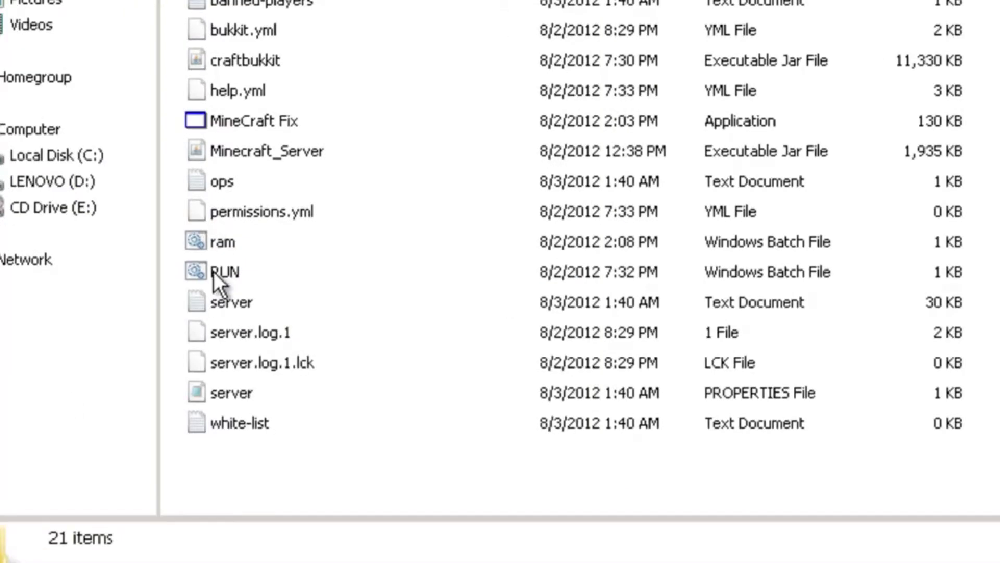
double_click(214, 271)
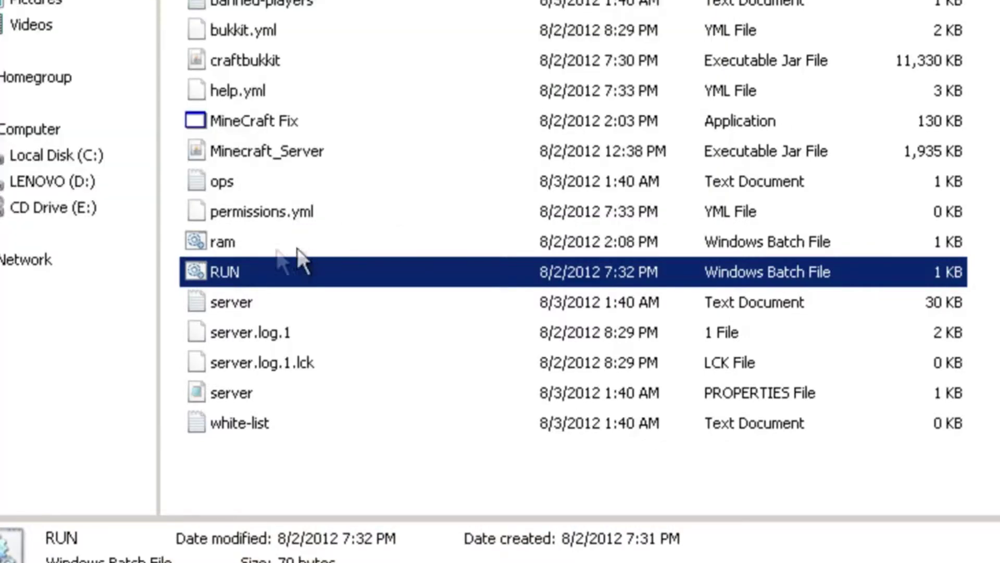
Start deleting the RUN batch file, then cancel the deletion
right_click(247, 272)
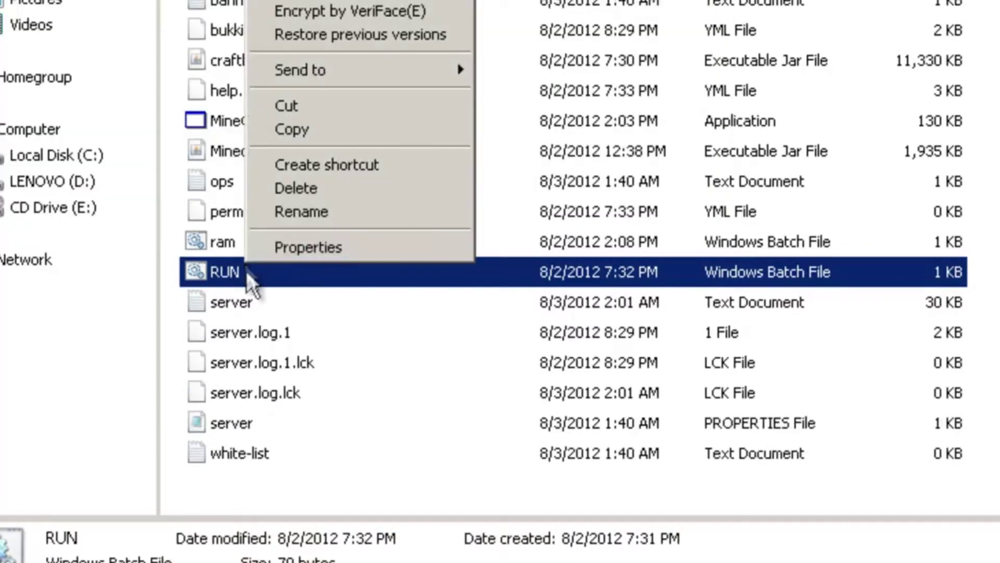
click(311, 188)
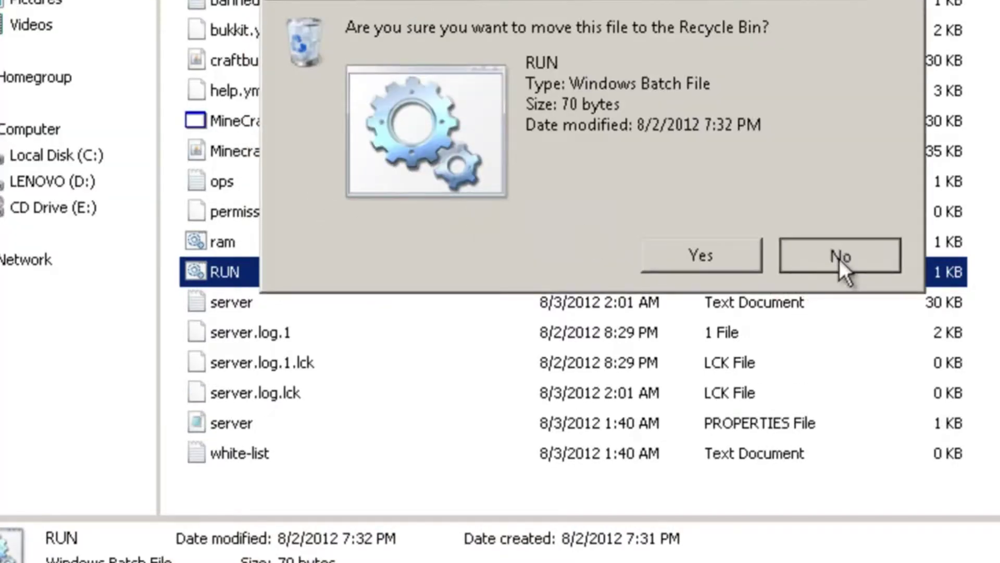
click(839, 253)
right_click(252, 252)
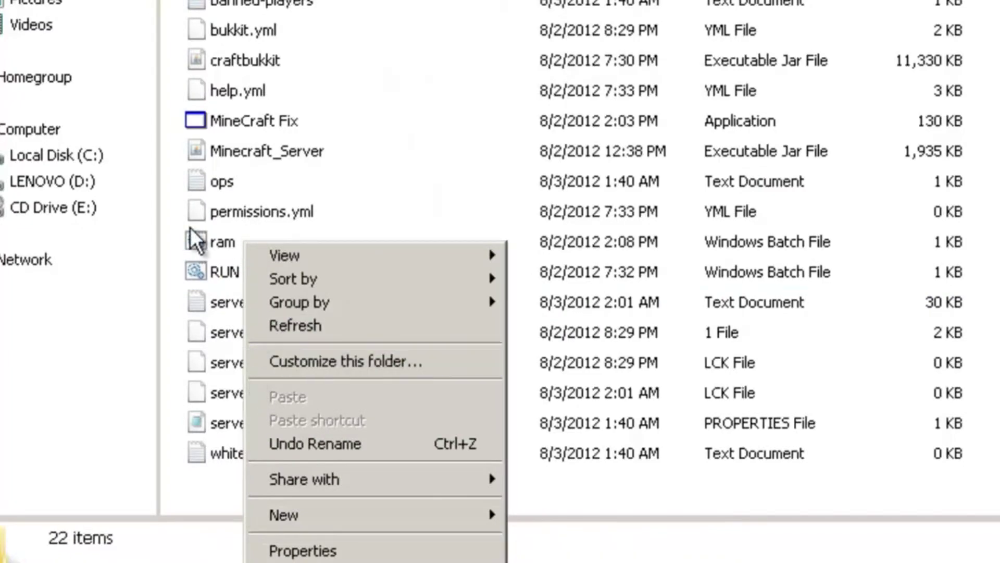
Open the ram batch file for editing, copy all its script text, and close it
right_click(206, 235)
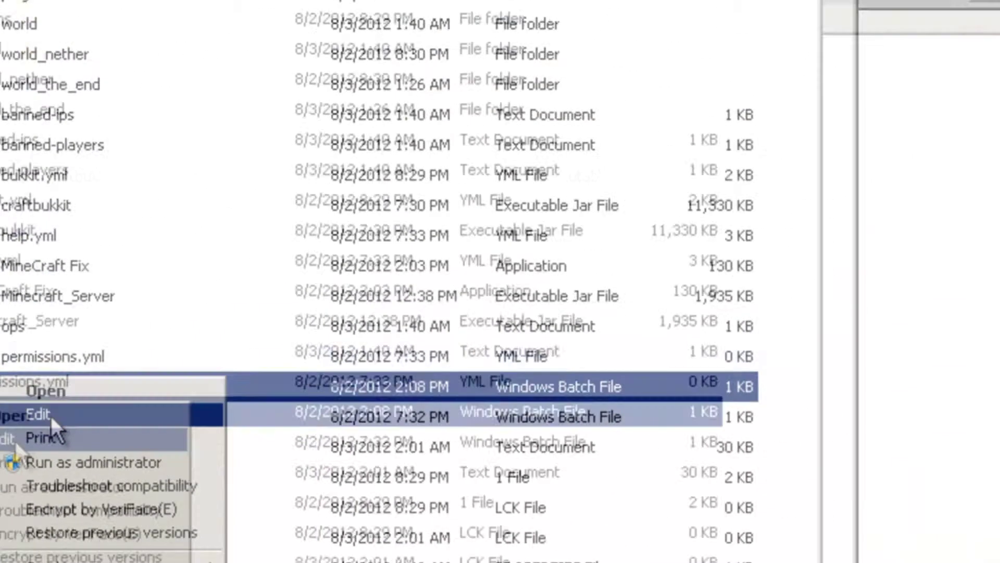
click(239, 274)
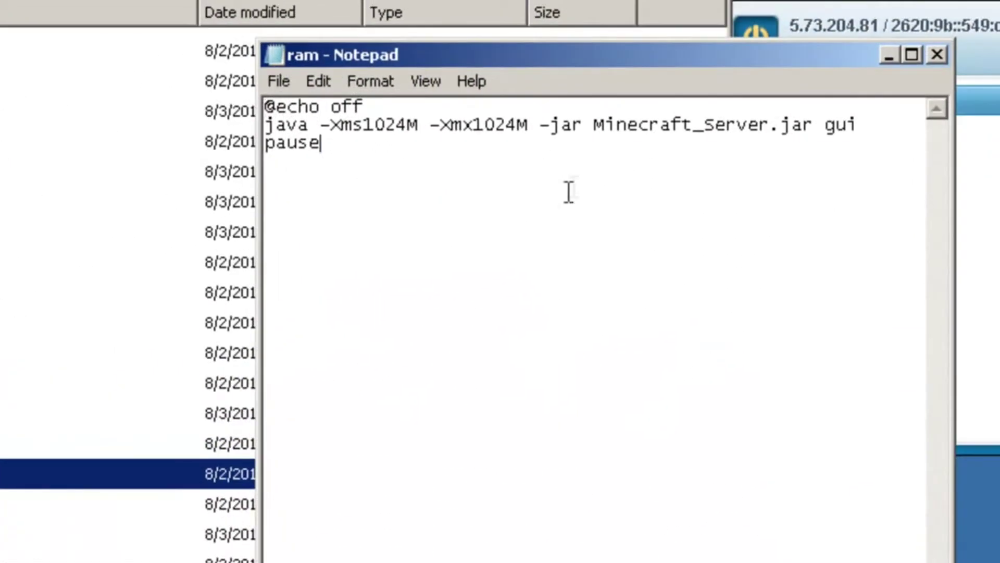
key(ctrl+a)
right_click(428, 137)
click(465, 216)
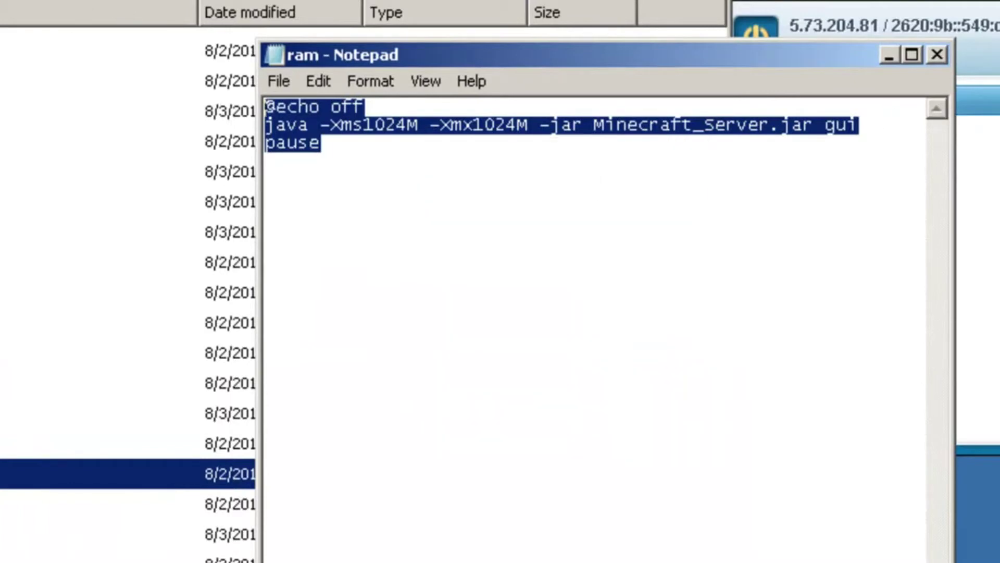
click(404, 167)
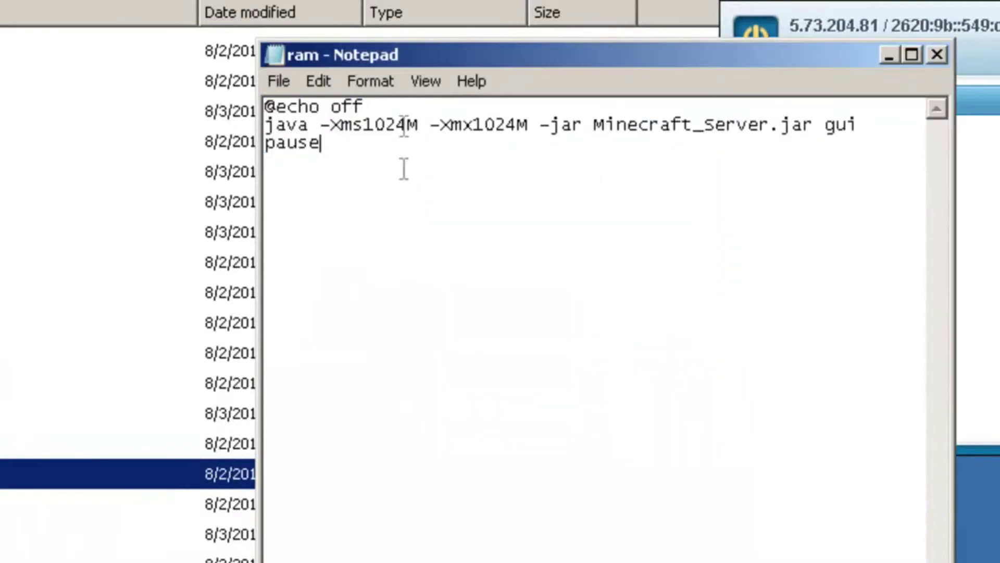
click(931, 53)
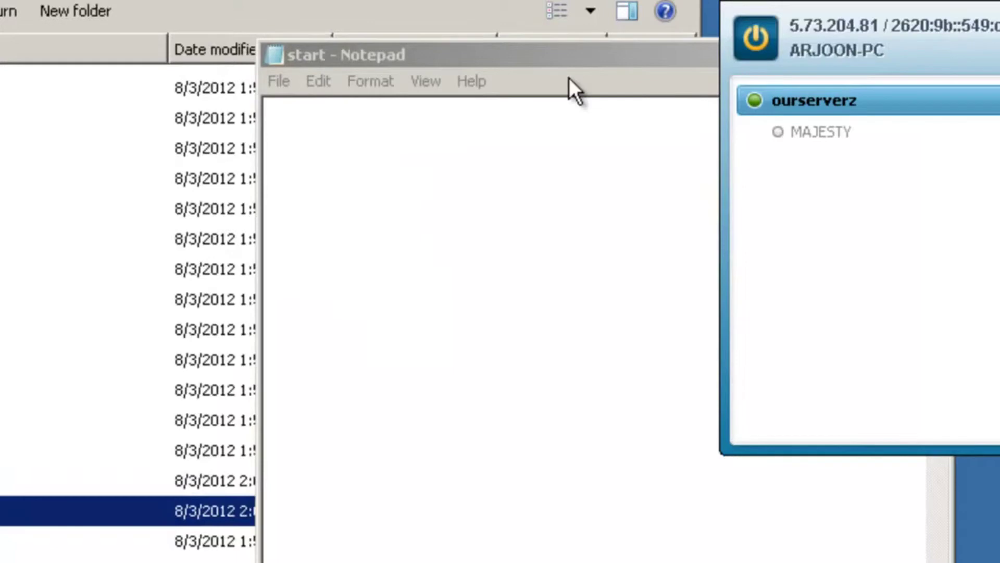
Paste the copied launcher script into the empty start file
right_click(500, 156)
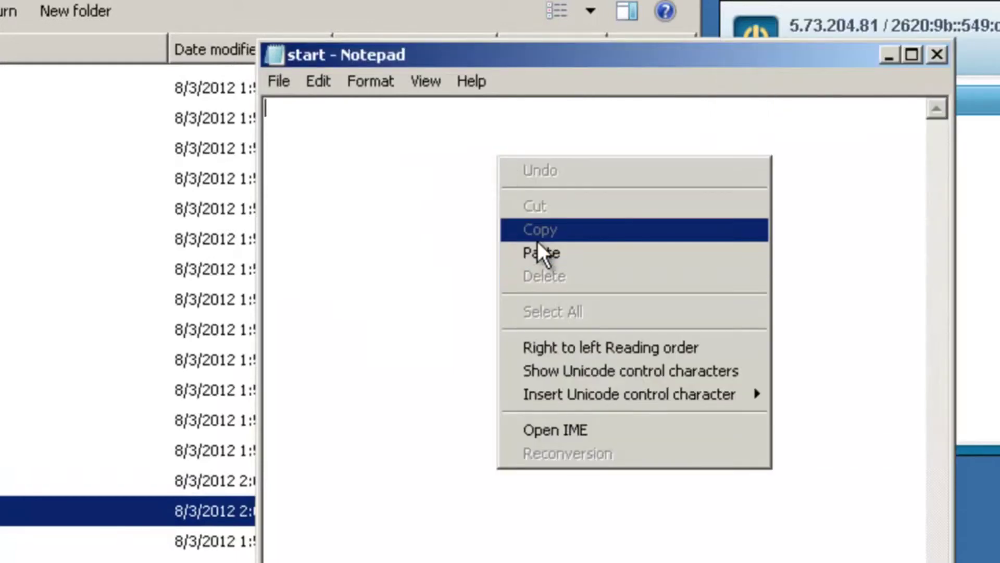
click(542, 254)
click(930, 5)
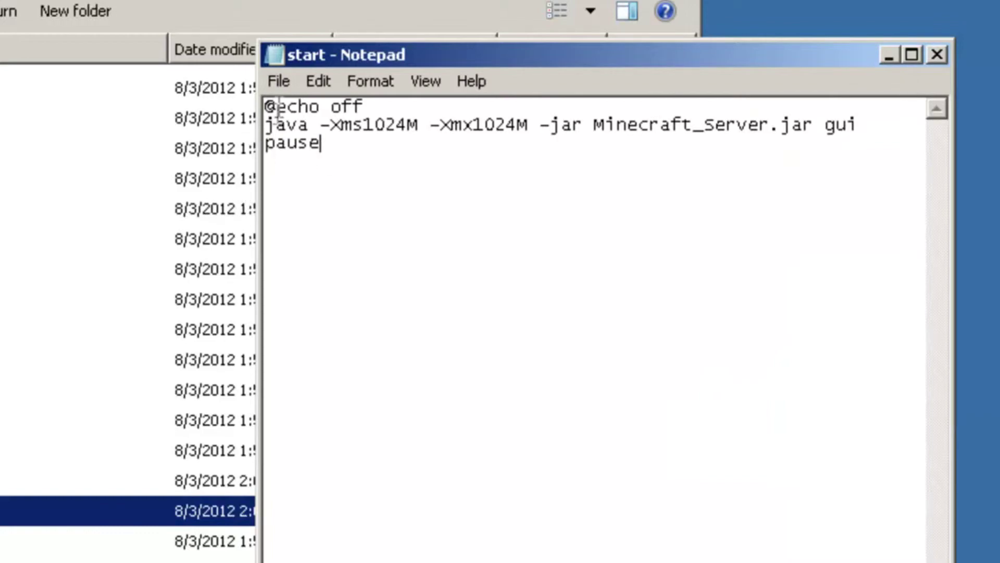
Save the script as start.bat with All Files type, then close Notepad
click(279, 86)
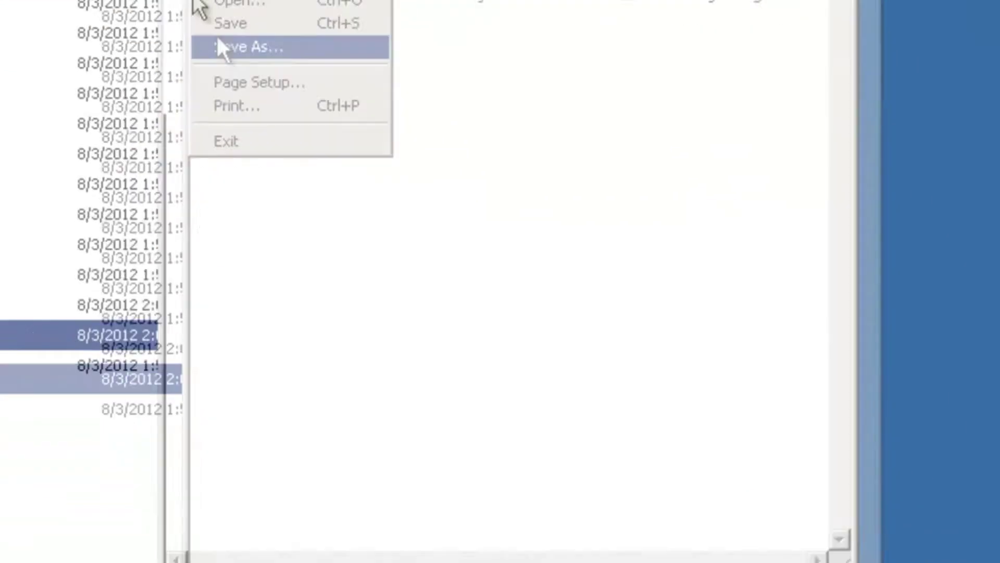
click(292, 177)
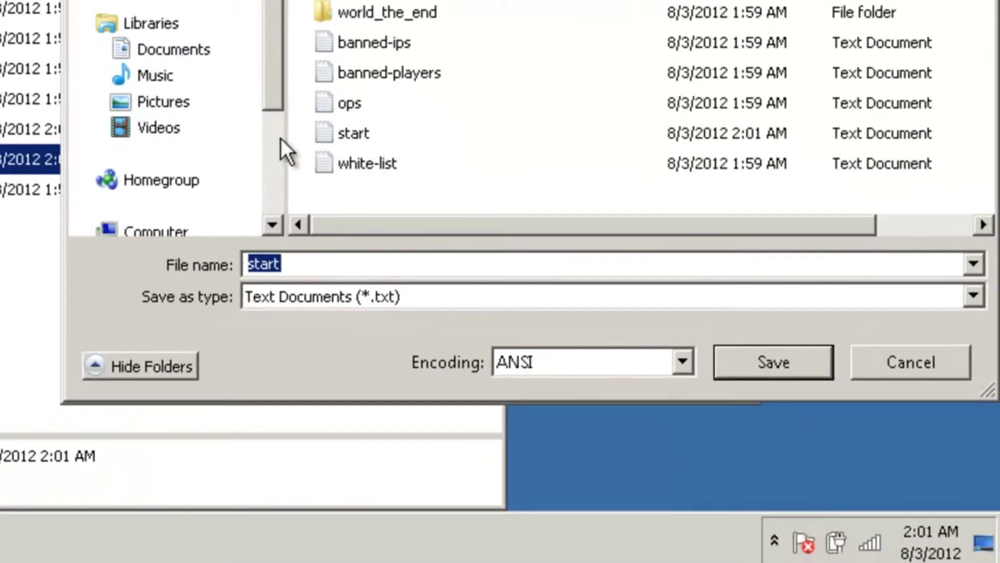
click(304, 268)
text(.bat)
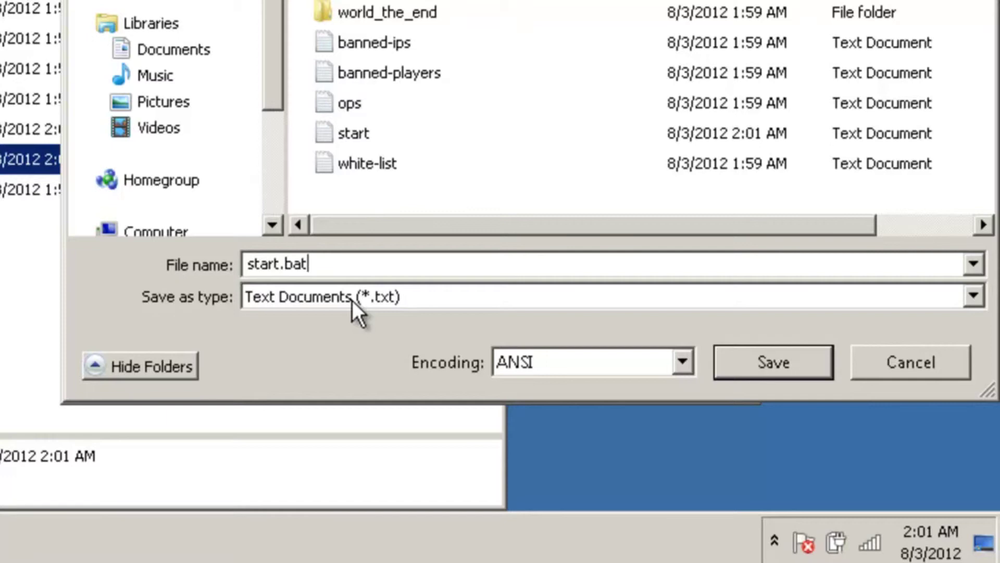
click(352, 300)
click(322, 343)
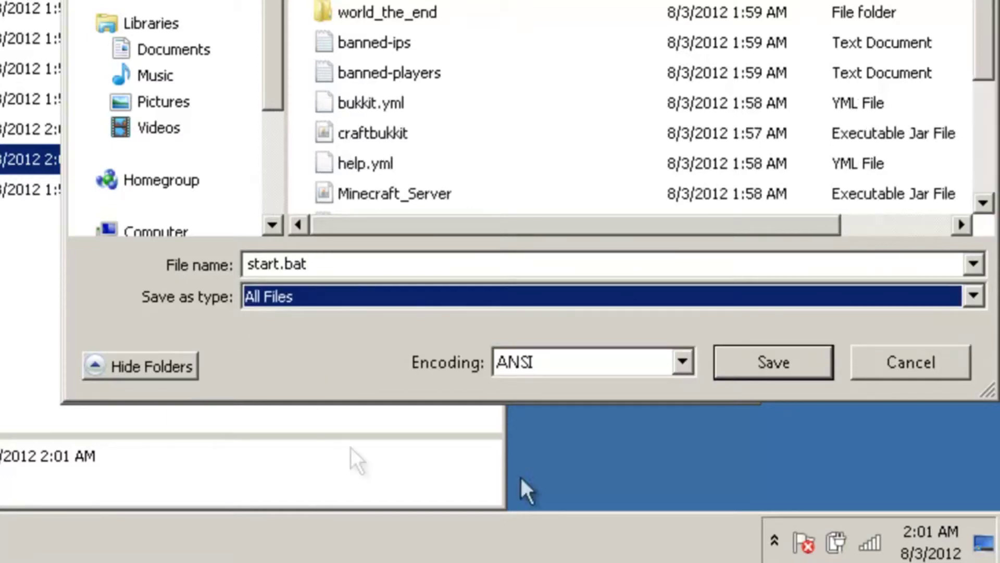
click(797, 365)
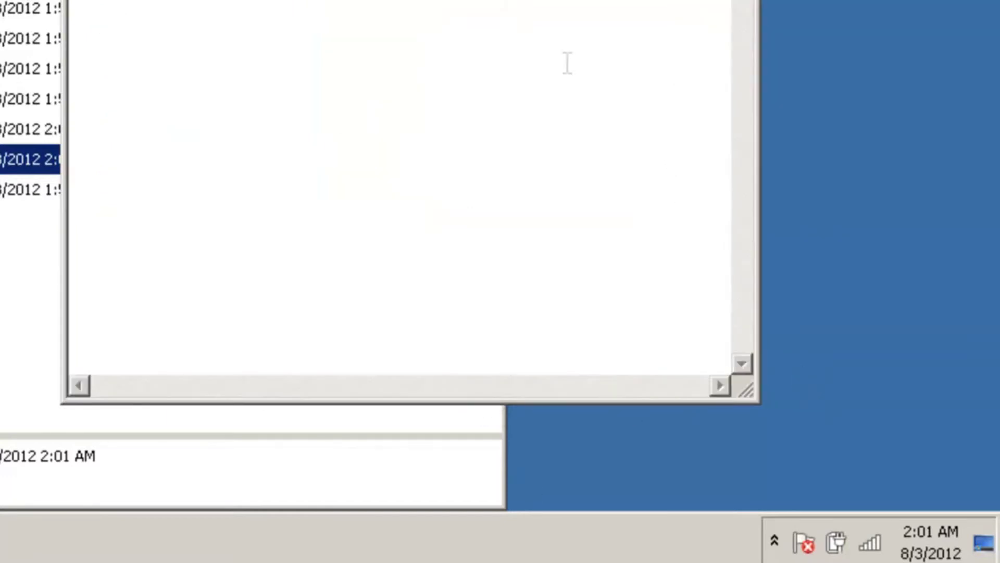
key(alt+F4)
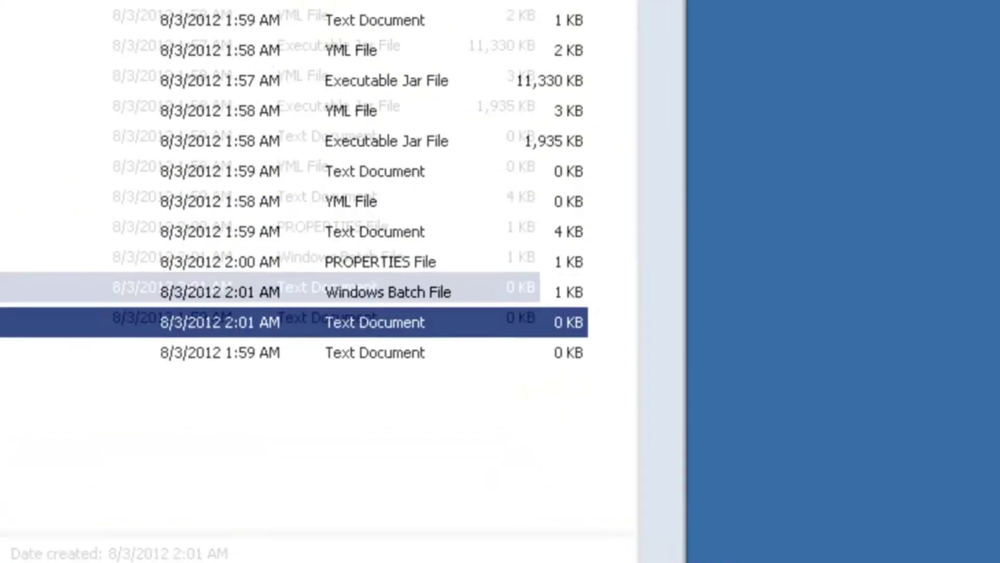
Delete the leftover start text file, run start.bat, and stop the server after it loads
right_click(69, 493)
click(123, 423)
click(565, 452)
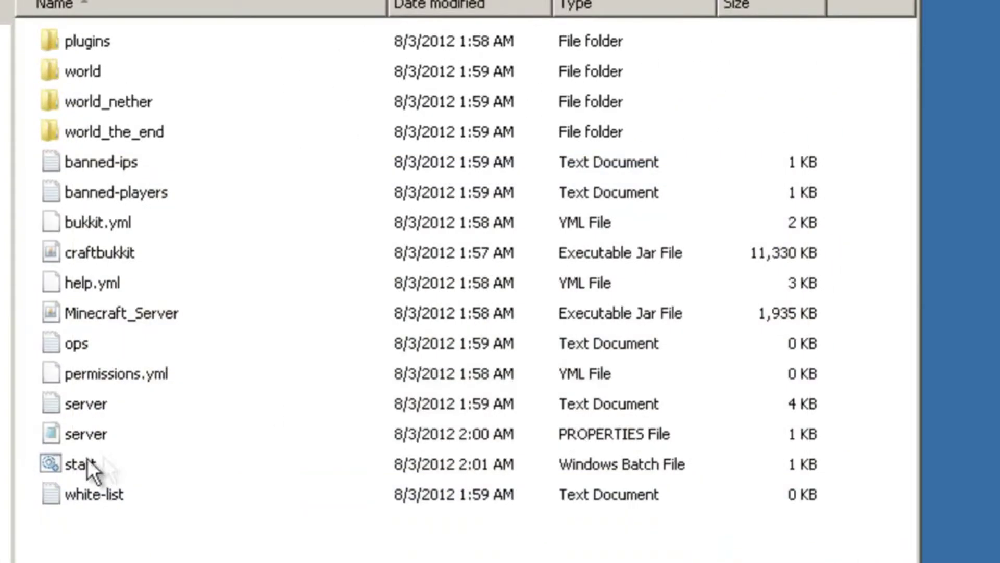
double_click(74, 465)
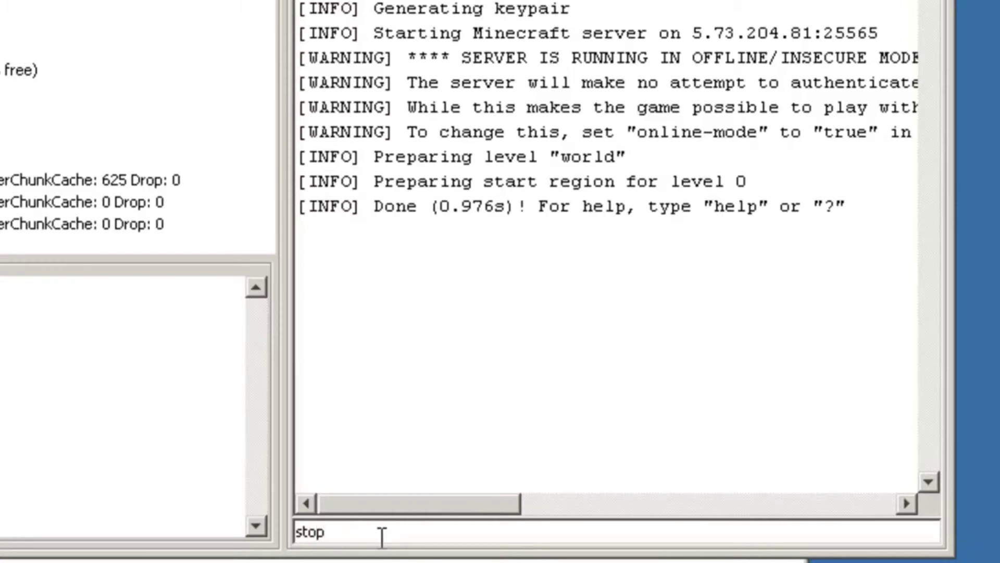
key(Return)
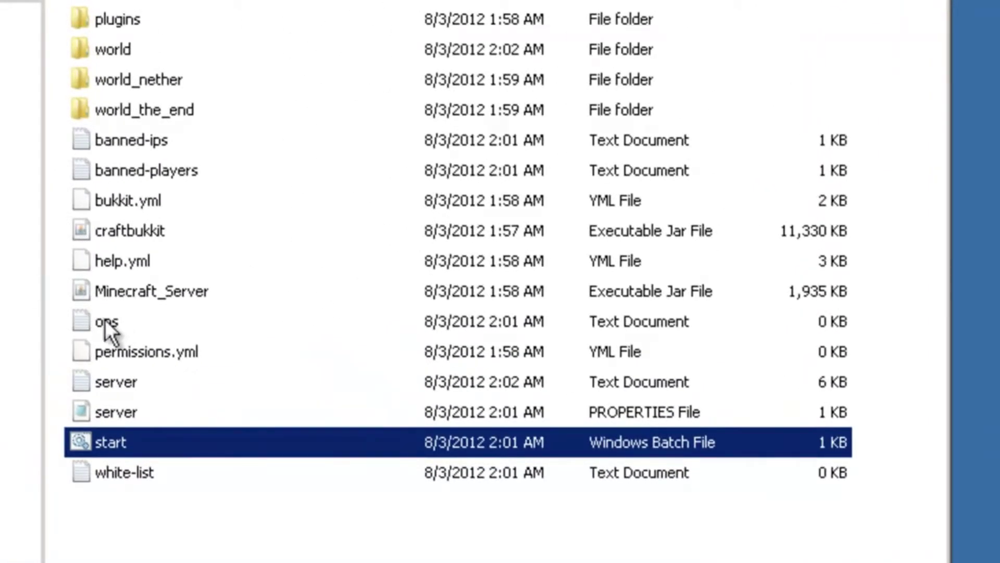
Add operators mine and craft on separate lines of ops, then save and close it
double_click(105, 319)
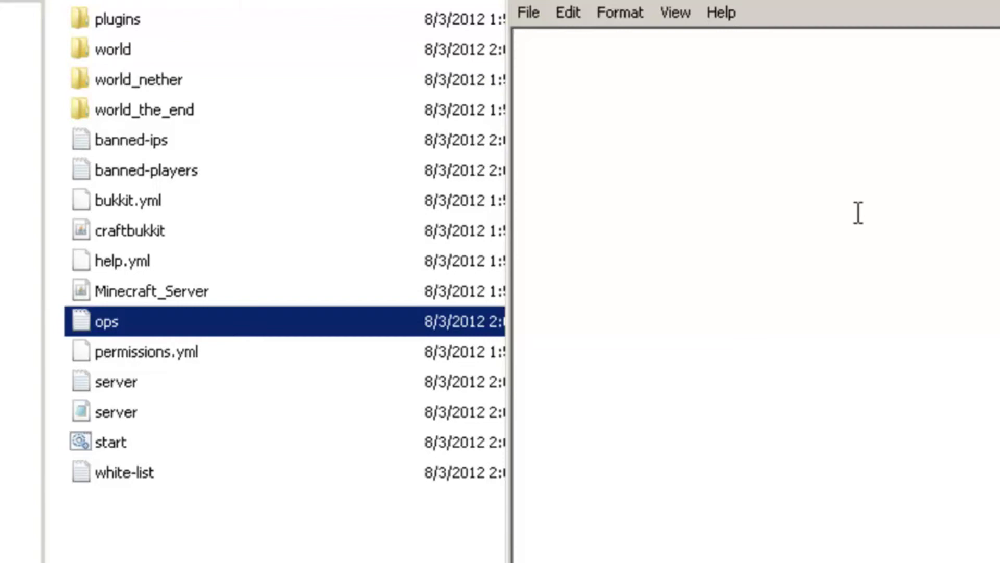
text(e)
key(Return)
text(craft)
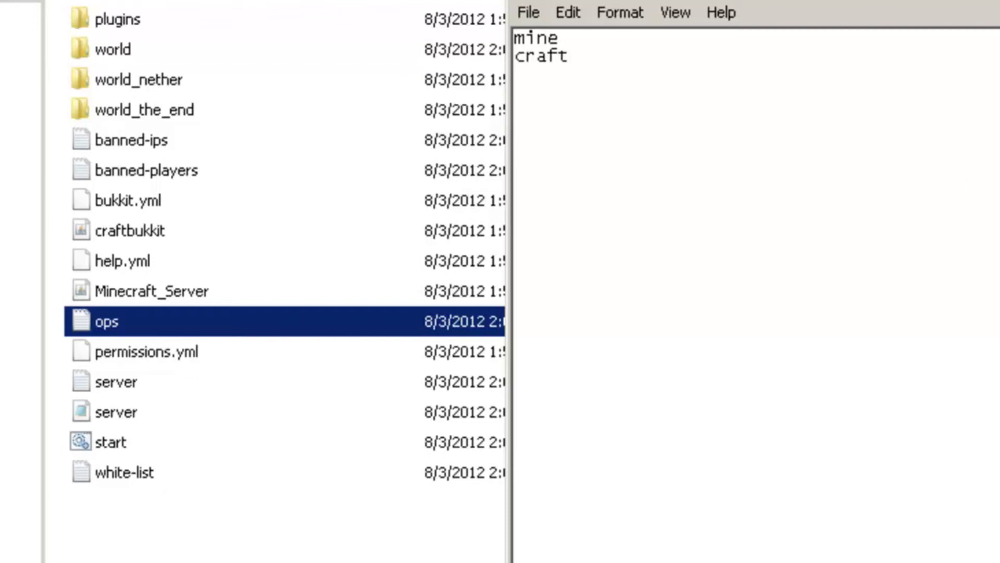
click(528, 11)
click(537, 96)
key(alt+F4)
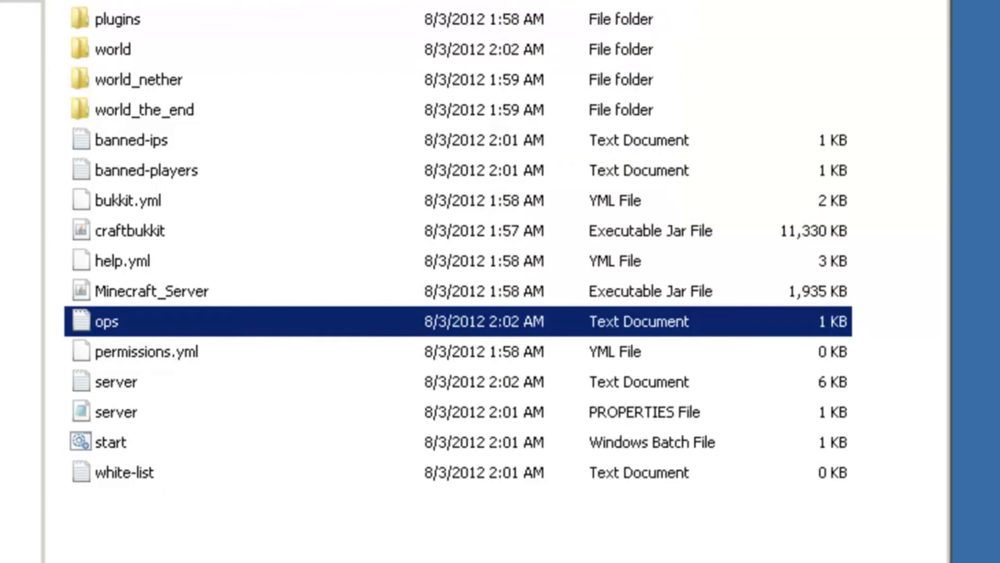
Relaunch the server with start.bat, then close its window and dismiss the finished console
double_click(108, 449)
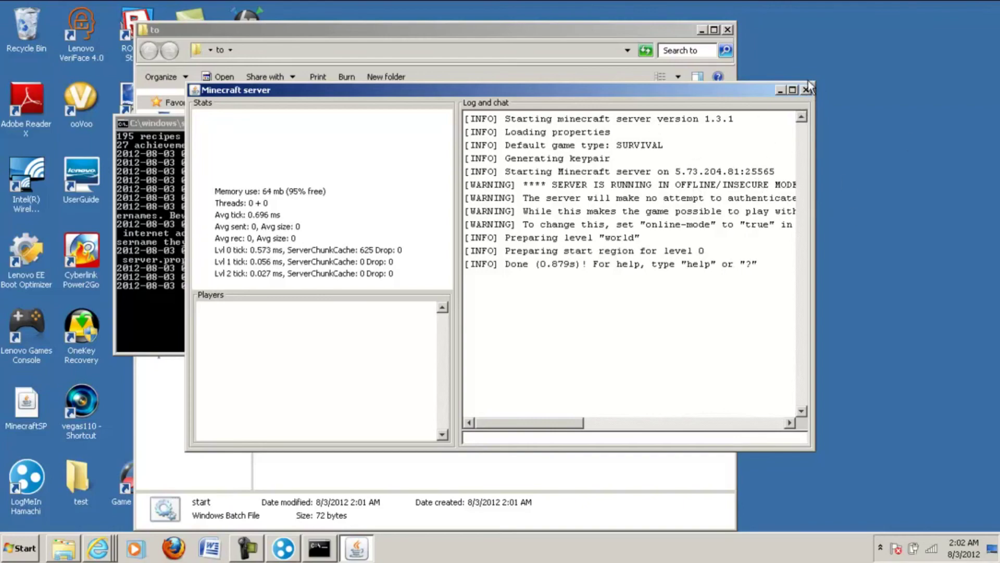
click(807, 90)
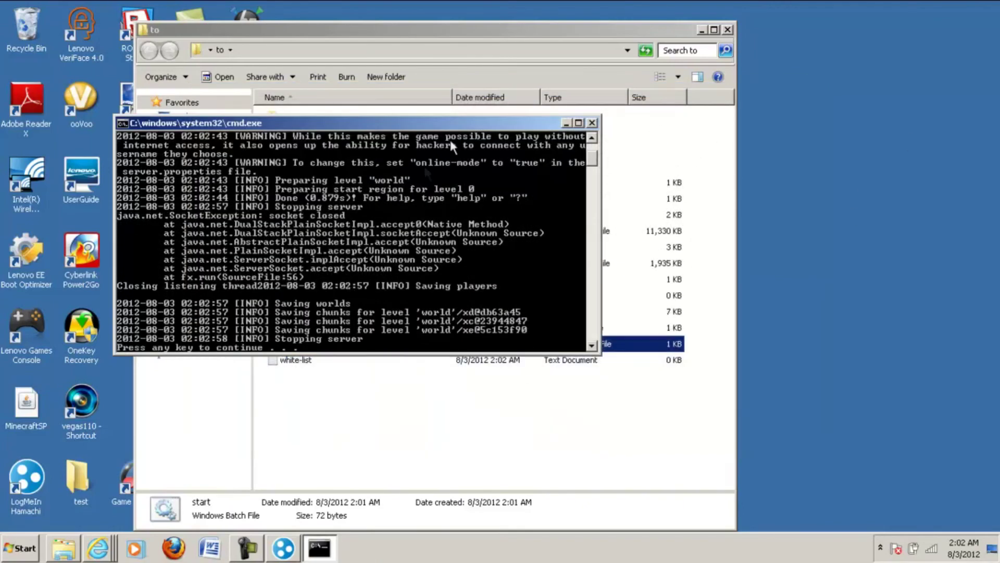
key(Return)
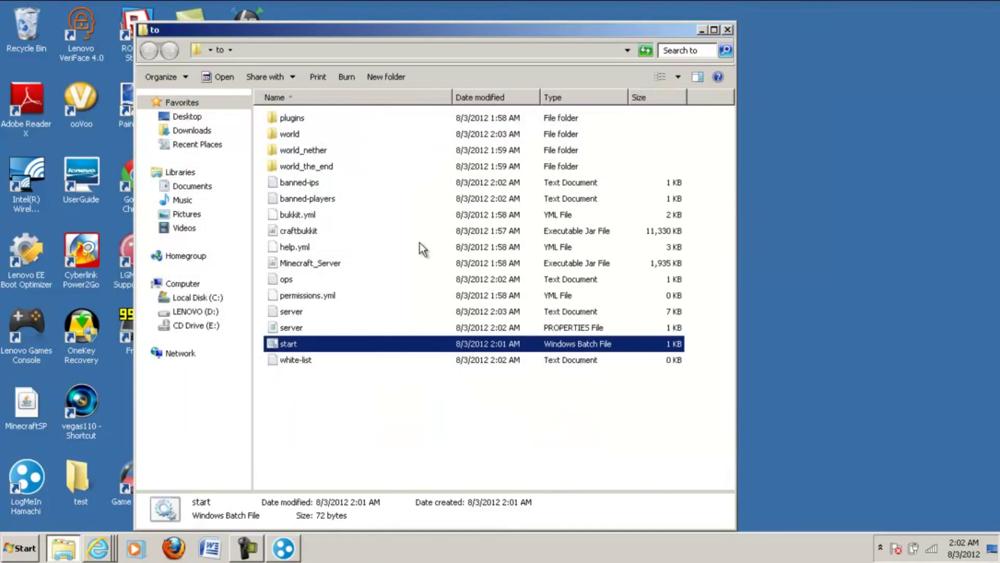
click(340, 396)
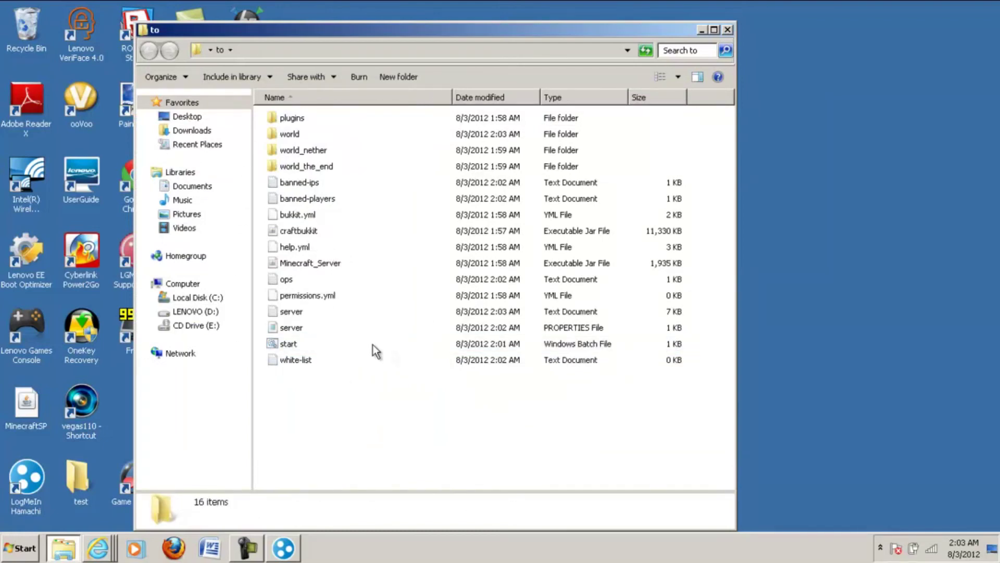